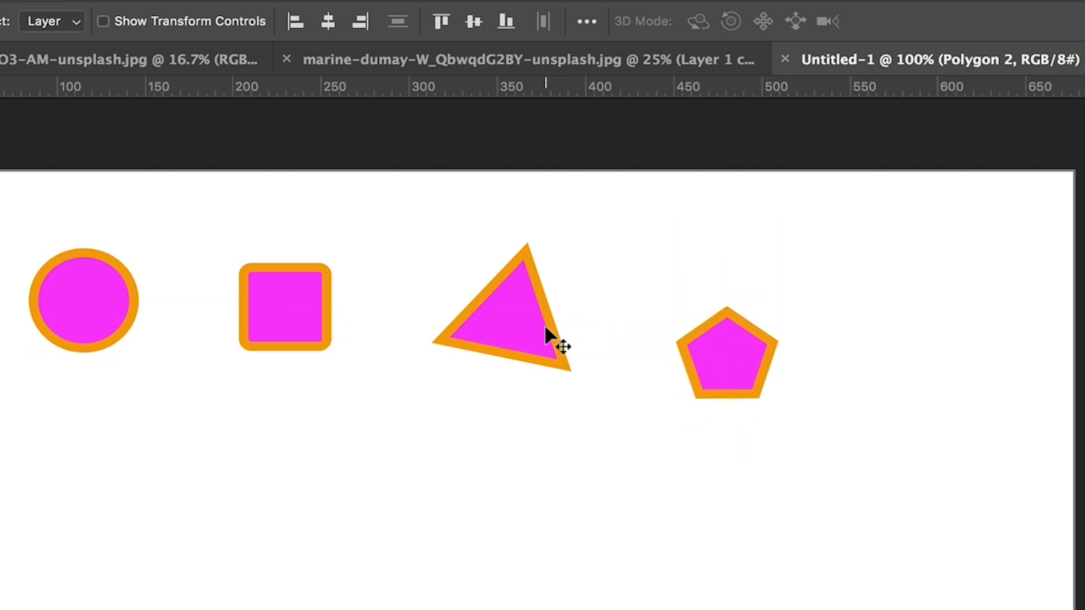
# Move the rounded square into the open area below and place the triangle over its upper part.
pyautogui.moveTo(305, 309); pyautogui.dragTo(437, 502)
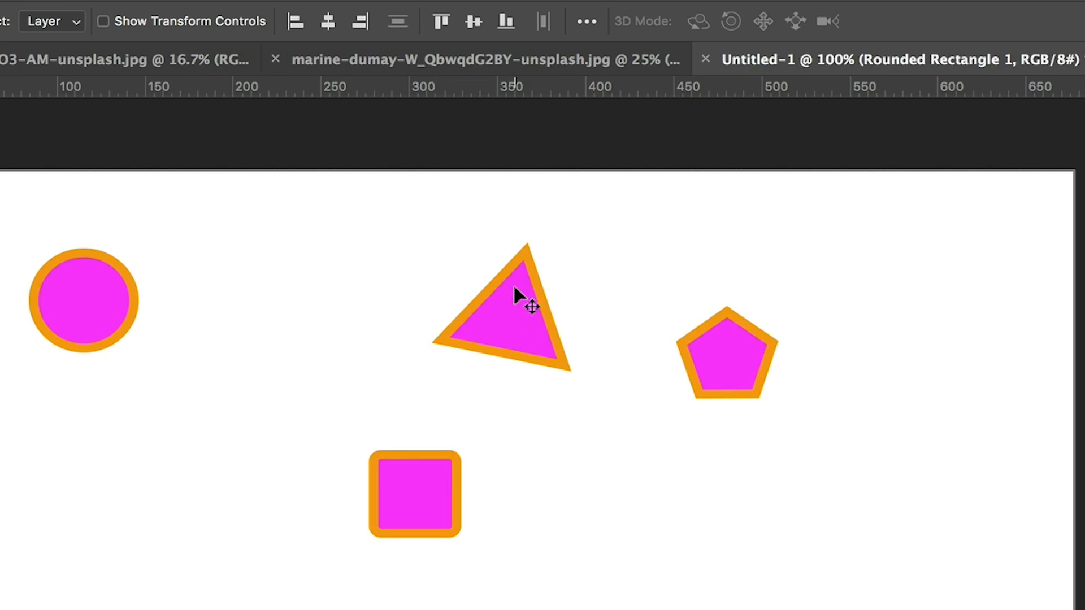
pyautogui.click(515, 287)
pyautogui.moveTo(515, 287); pyautogui.dragTo(424, 413)
# Rotate the triangle about -12.43° so its base is level, and enlarge it slightly towards its upper corner.
pyautogui.press('super+t')
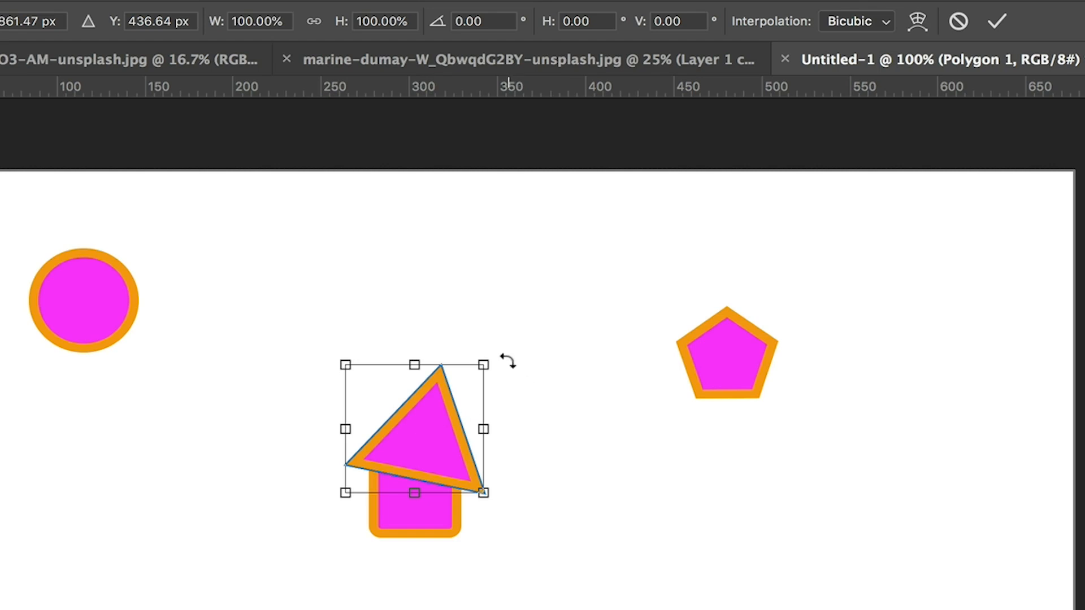
pyautogui.moveTo(500, 352)
pyautogui.mouseDown()
pyautogui.moveTo(487, 338)
pyautogui.moveTo(483, 351)
pyautogui.mouseUp()
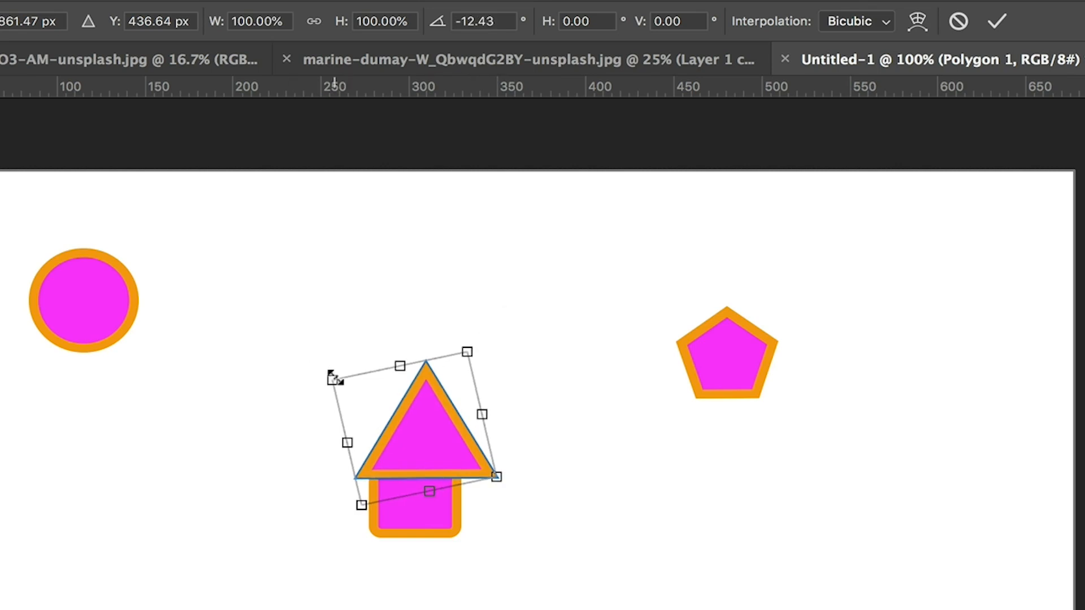
pyautogui.moveTo(333, 378); pyautogui.dragTo(306, 368)
pyautogui.press('Escape')
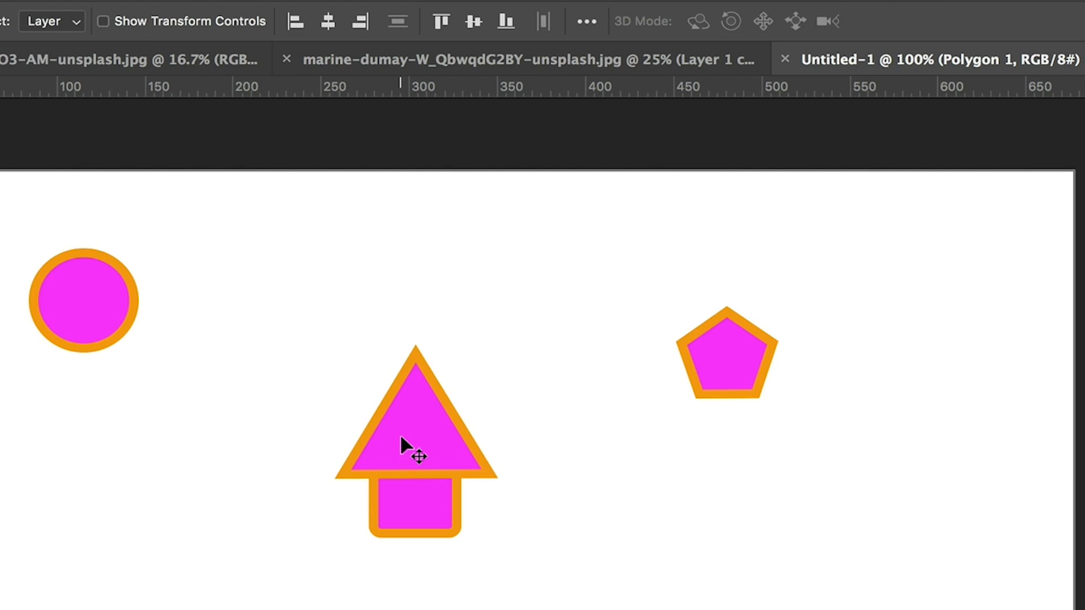
# Change the triangle's fill to light blue and its stroke to magenta using the recently used colors.
pyautogui.press('u')
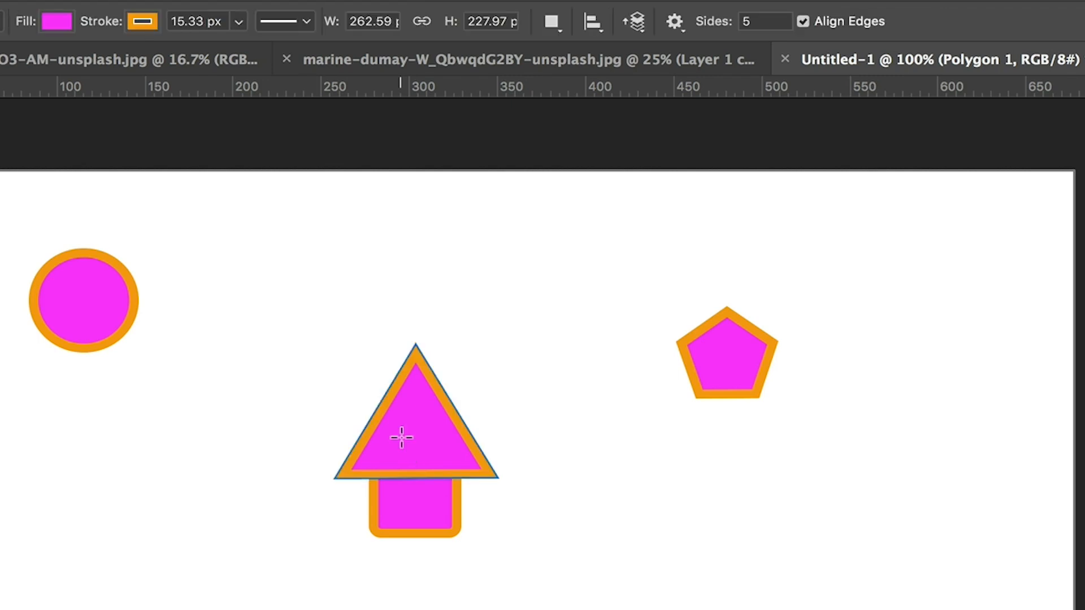
pyautogui.click(45, 26)
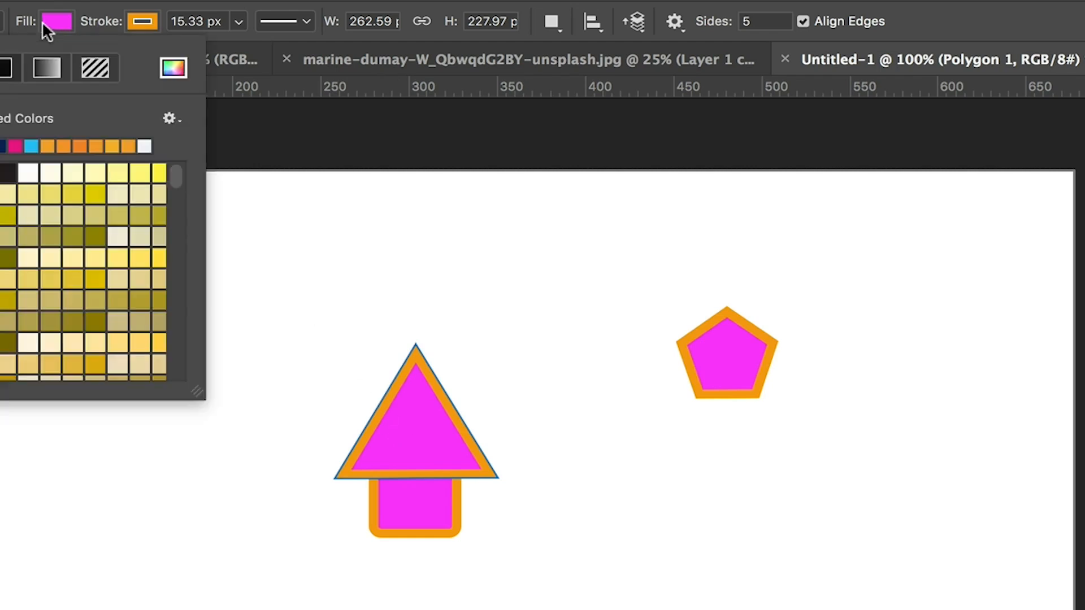
pyautogui.click(31, 146)
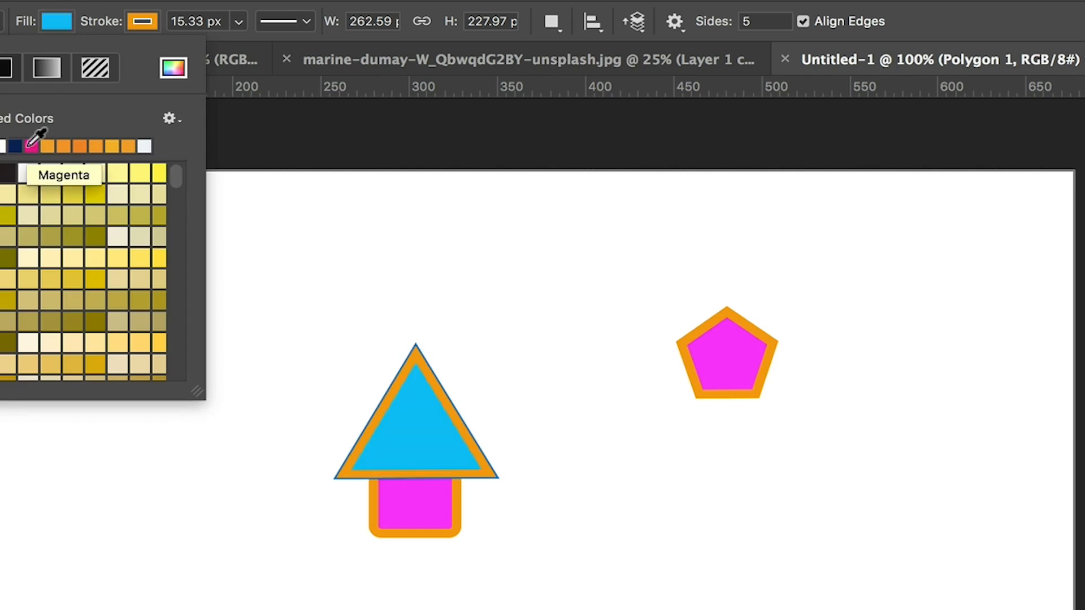
pyautogui.click(136, 22)
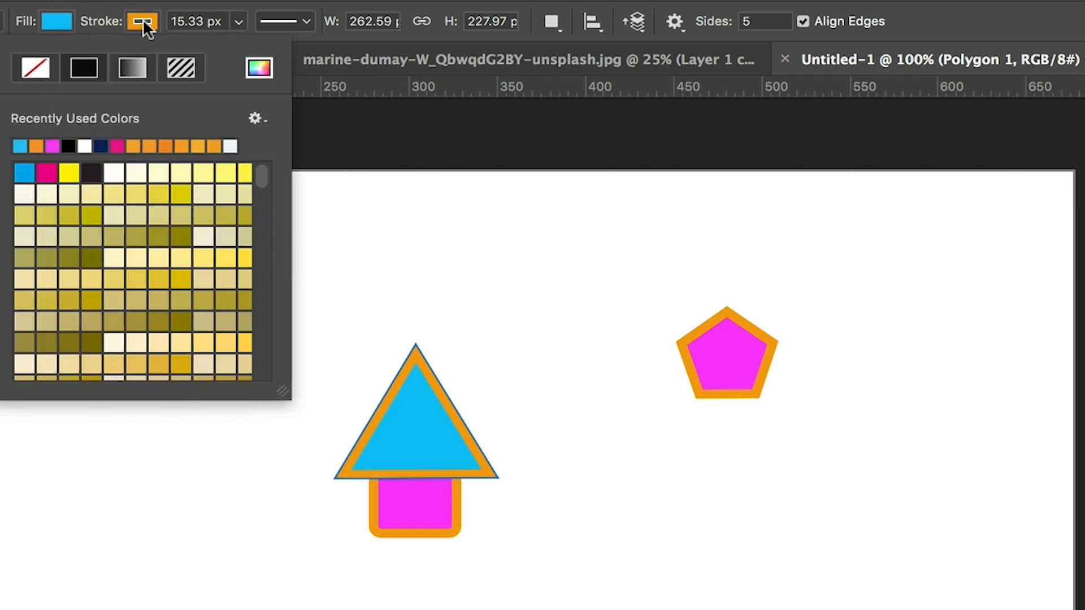
pyautogui.click(117, 142)
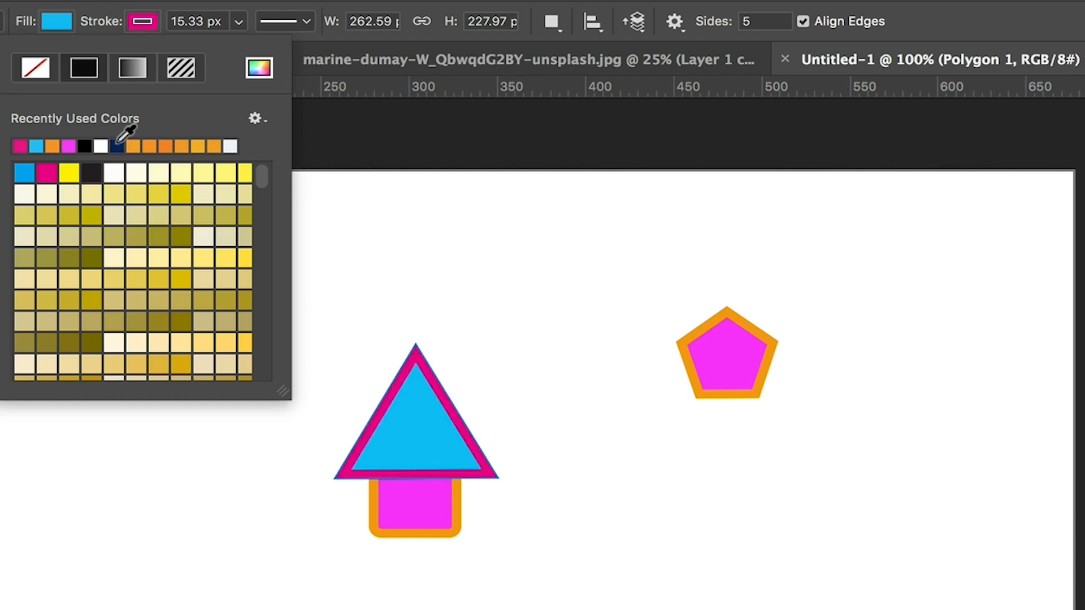
pyautogui.click(179, 2)
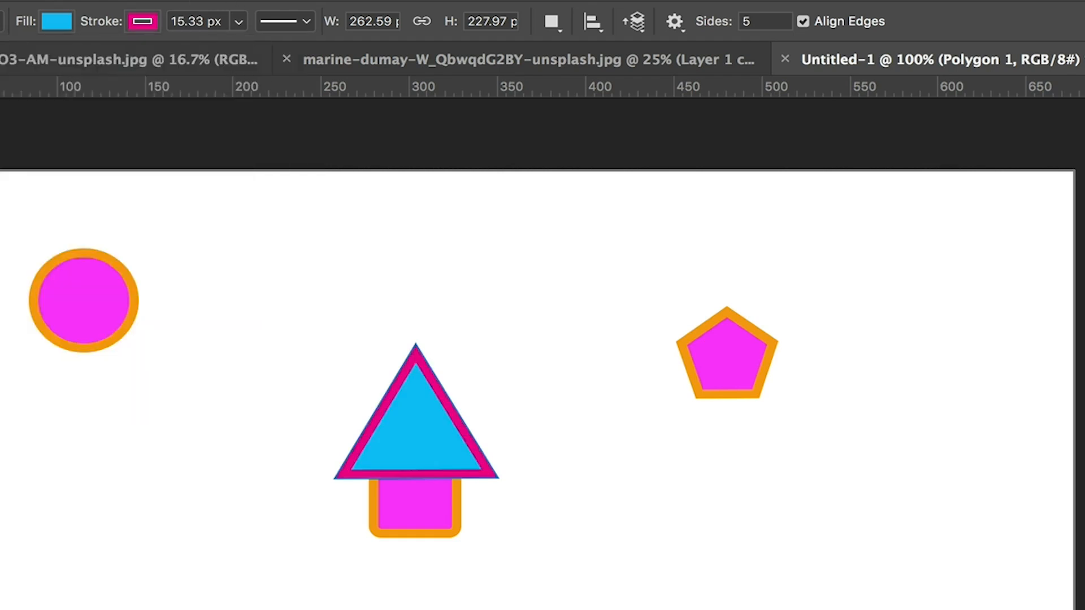
# Select the rounded square together with the triangle and merge them into a single arrow-shaped layer.
pyautogui.press('v')
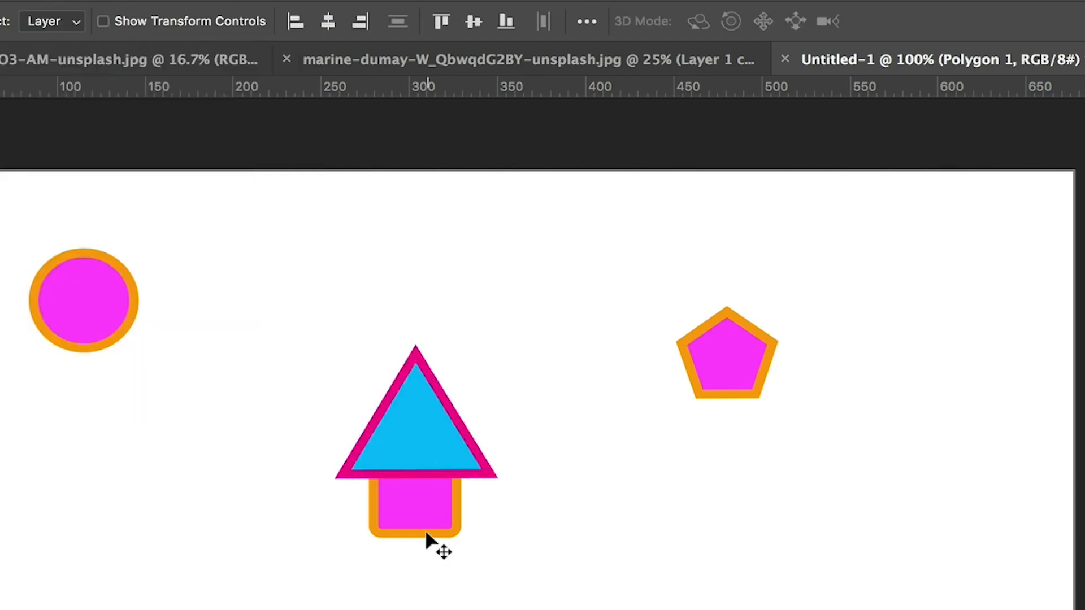
pyautogui.keyDown('shift'); pyautogui.click(429, 494); pyautogui.keyUp('shift')
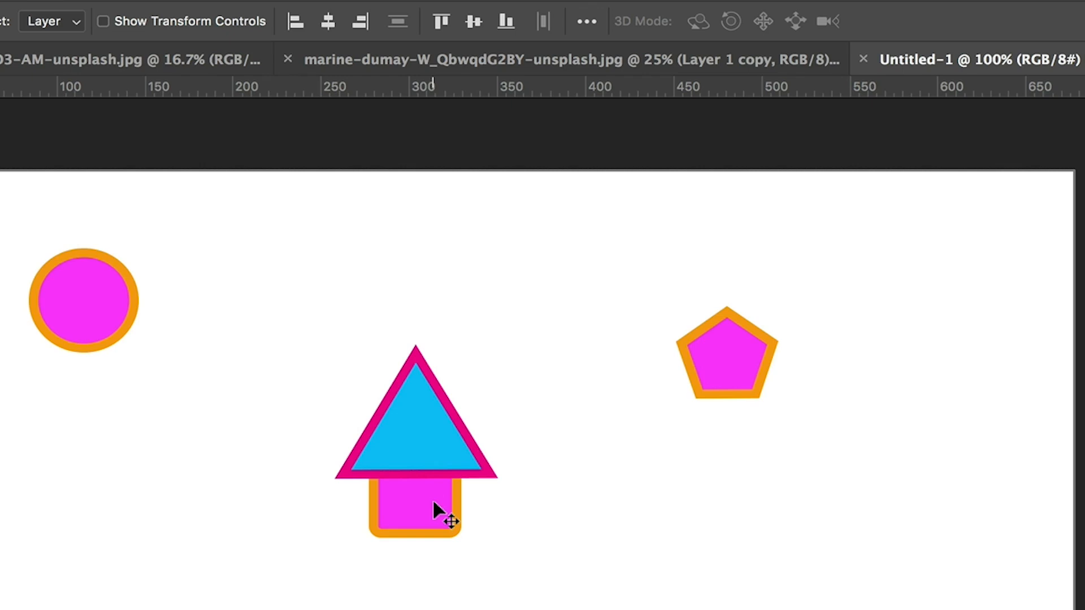
pyautogui.press('super+e')
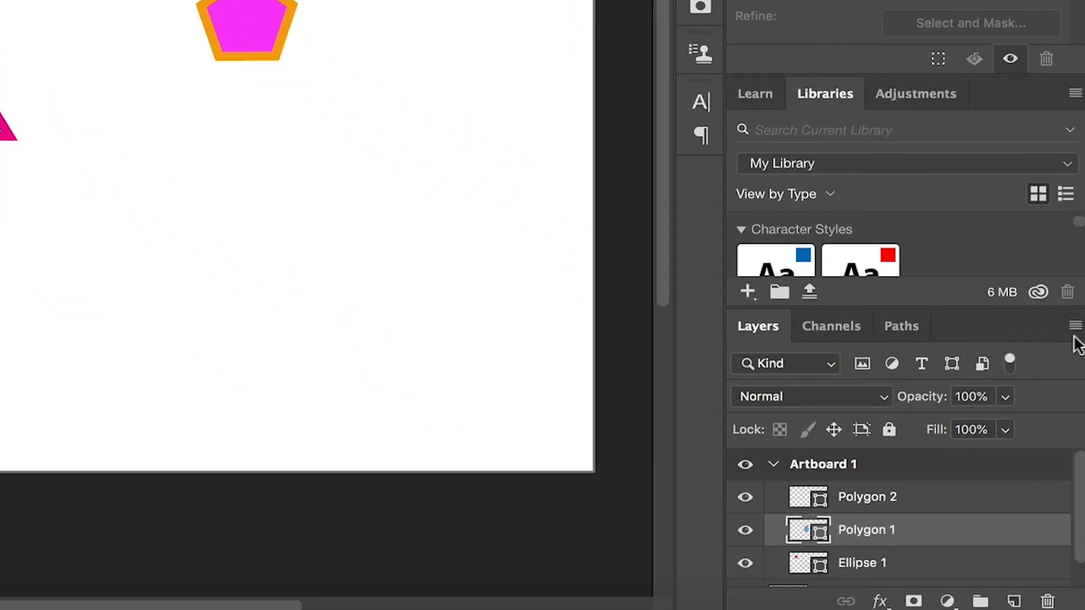
pyautogui.click(1076, 331)
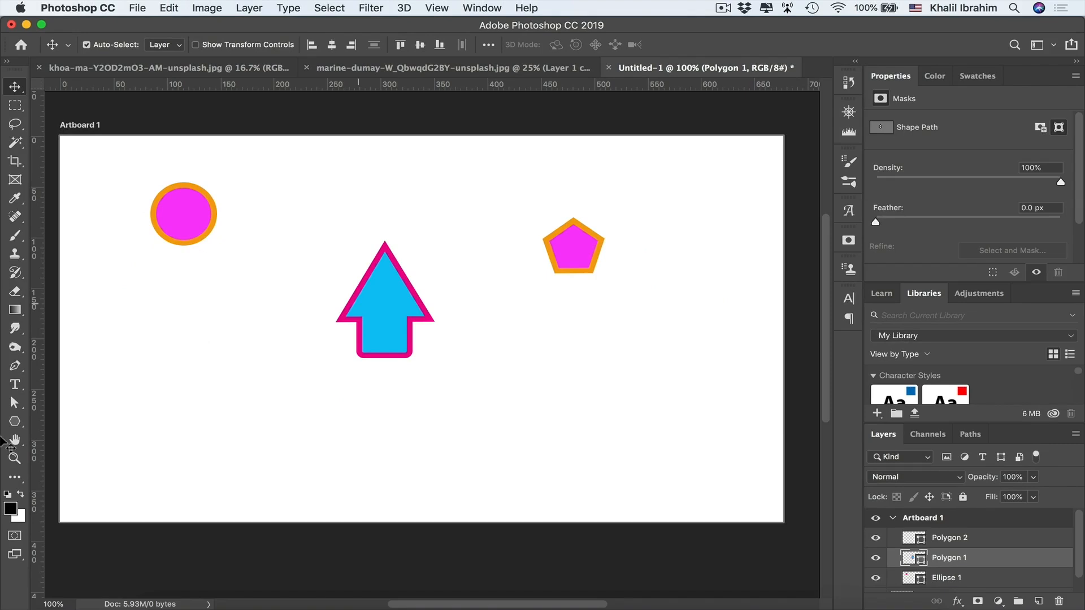
# Use the Path Selection tool to move the triangle component of the arrow slightly down over the rounded square component.
pyautogui.click(15, 402)
pyautogui.click(61, 407)
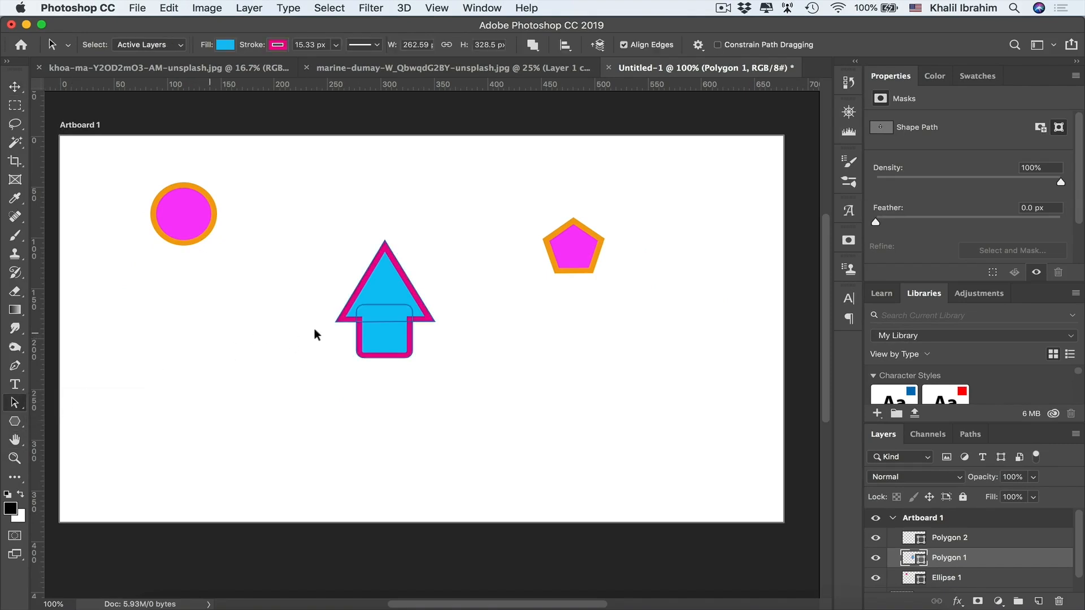
pyautogui.click(410, 355)
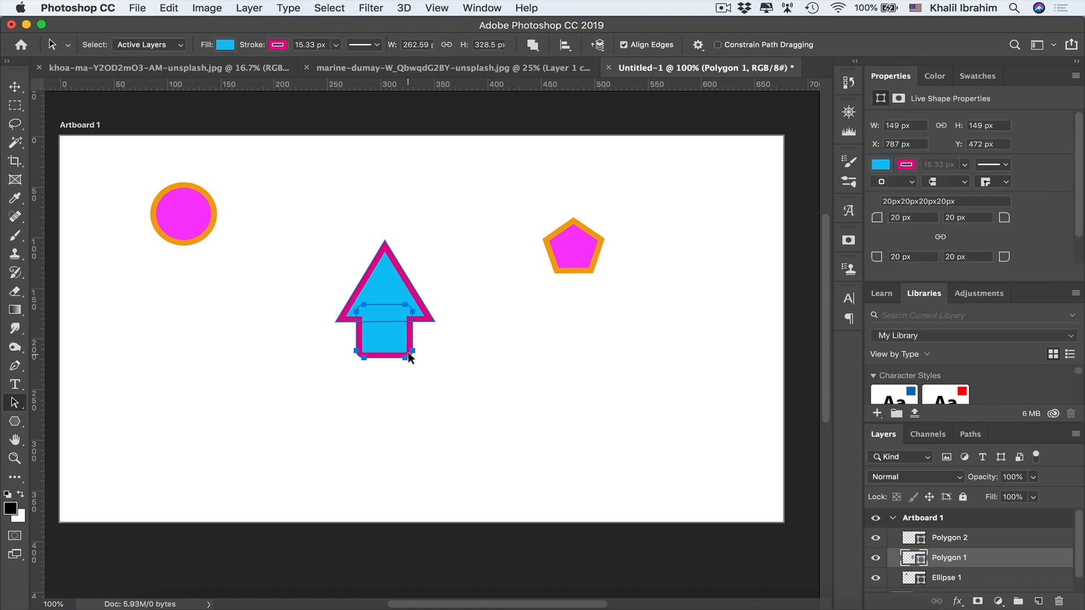
pyautogui.click(407, 280)
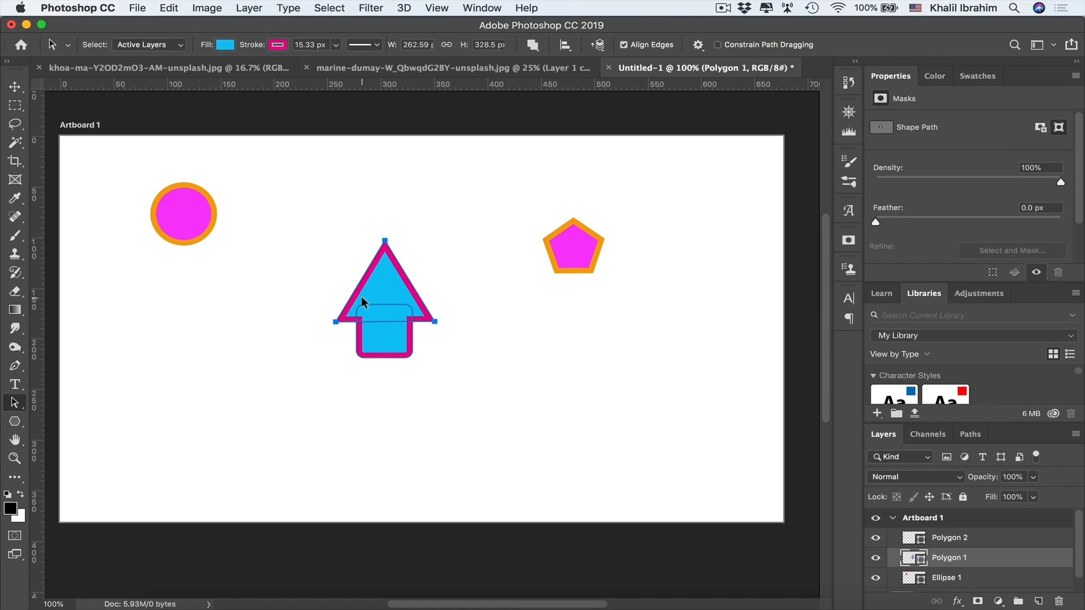
pyautogui.moveTo(407, 285)
pyautogui.mouseDown()
pyautogui.moveTo(412, 229)
pyautogui.moveTo(406, 287)
pyautogui.mouseUp()
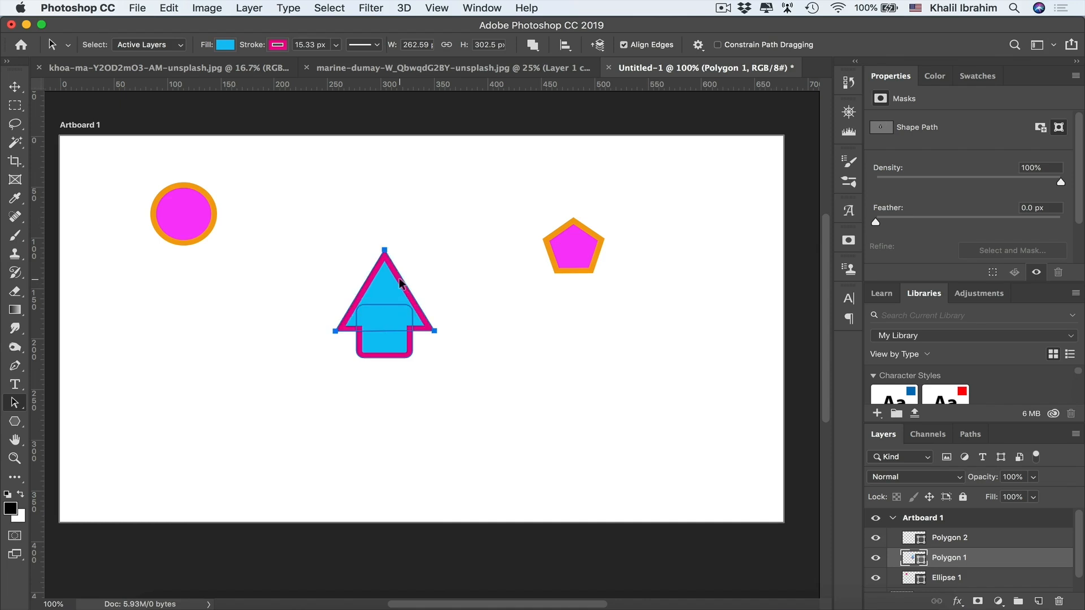
# Try duplicating the triangle component below the original within the arrow shape, and undo the duplication.
pyautogui.press('alt')
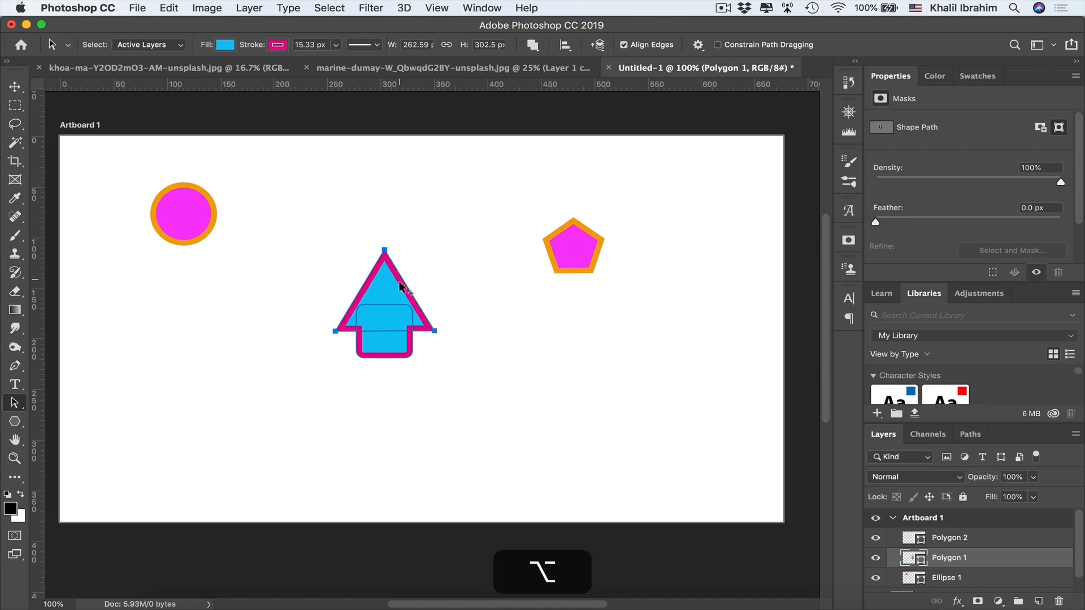
pyautogui.moveTo(400, 283)
pyautogui.mouseDown()
pyautogui.moveTo(377, 362)
pyautogui.moveTo(389, 377)
pyautogui.moveTo(400, 340)
pyautogui.mouseUp()
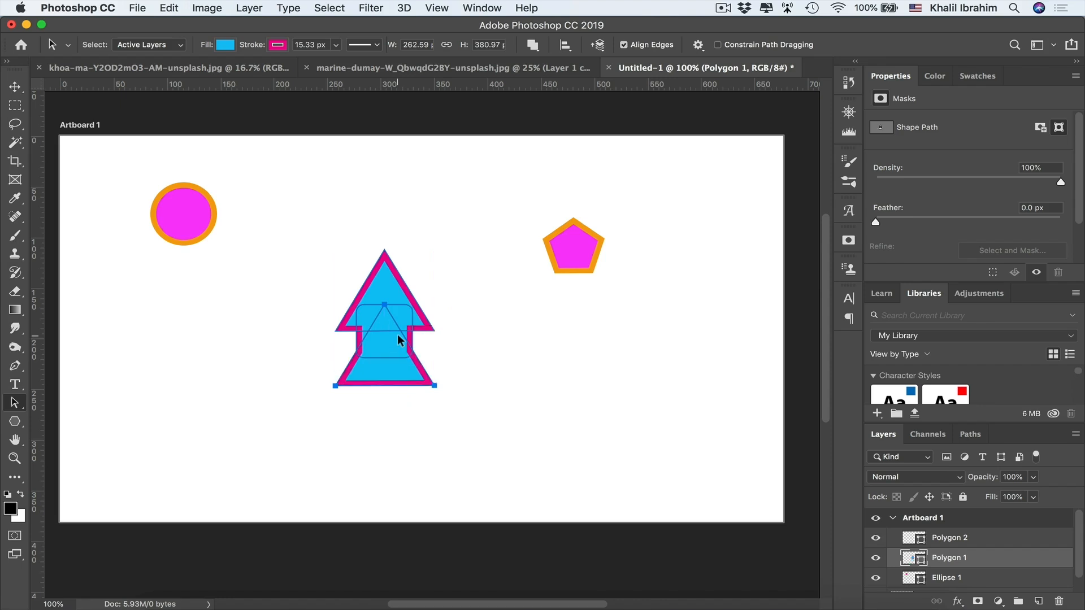
pyautogui.press('BackSpace')
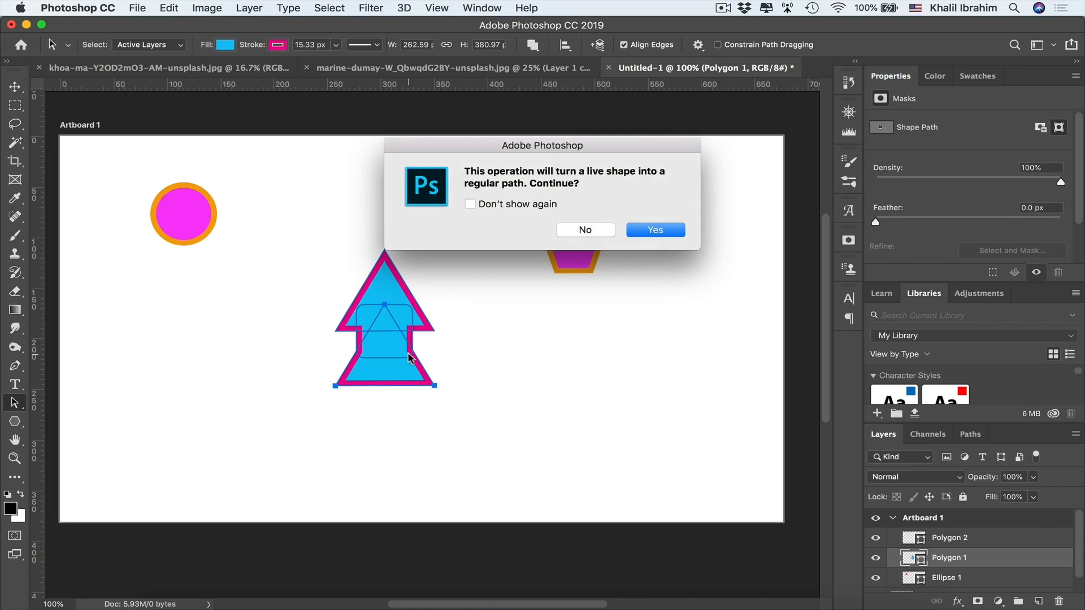
pyautogui.click(586, 231)
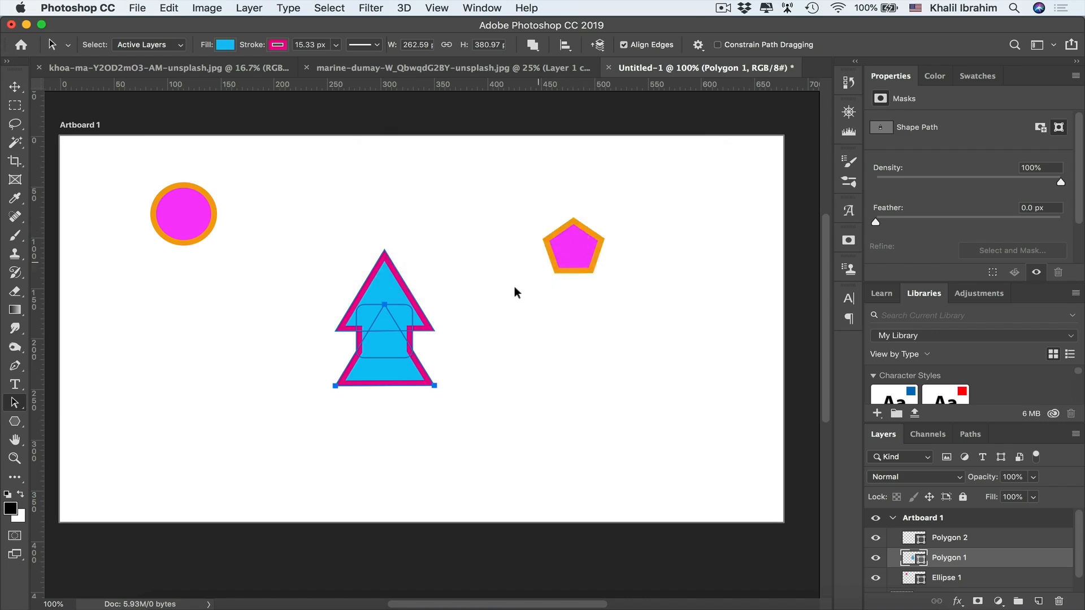
pyautogui.press('super+z')
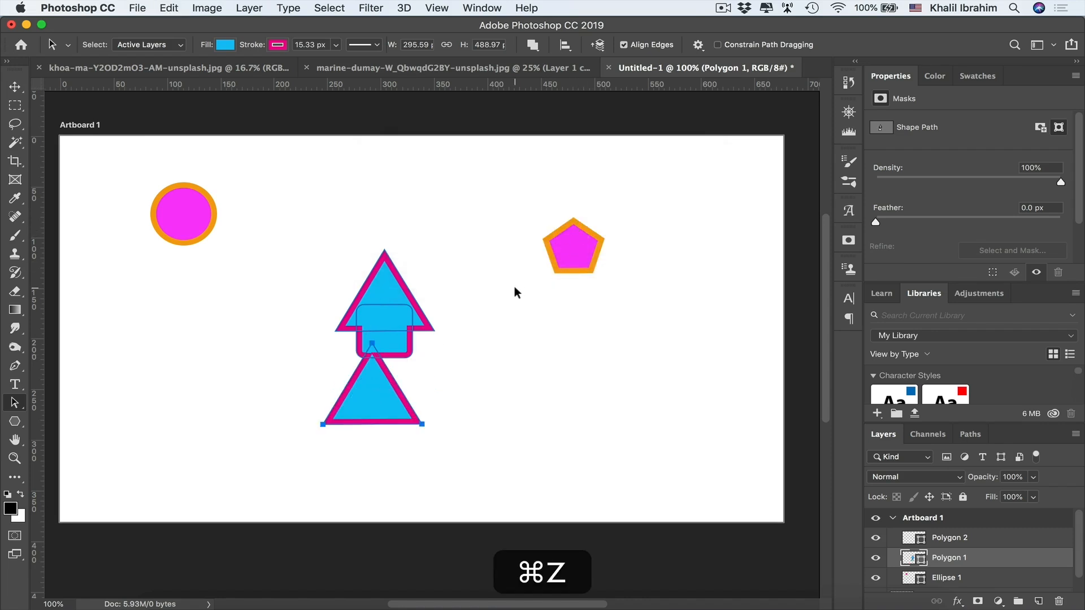
pyautogui.press('super+z')
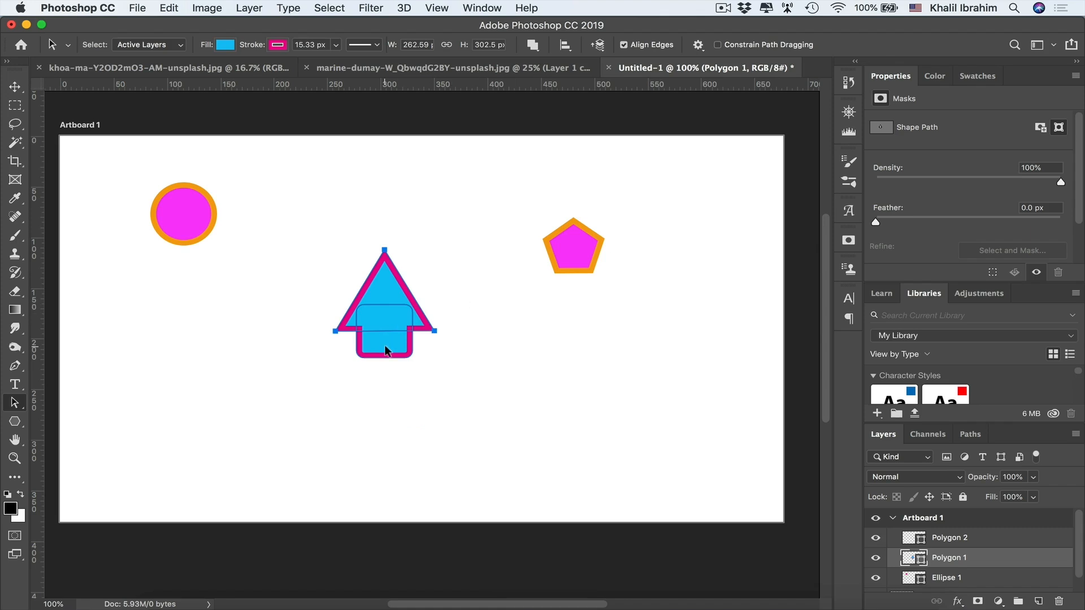
# Apply Intersect Shape Areas to both the triangle and rounded square components, and switch them to Exclude Overlapping Shapes.
pyautogui.press('shift')
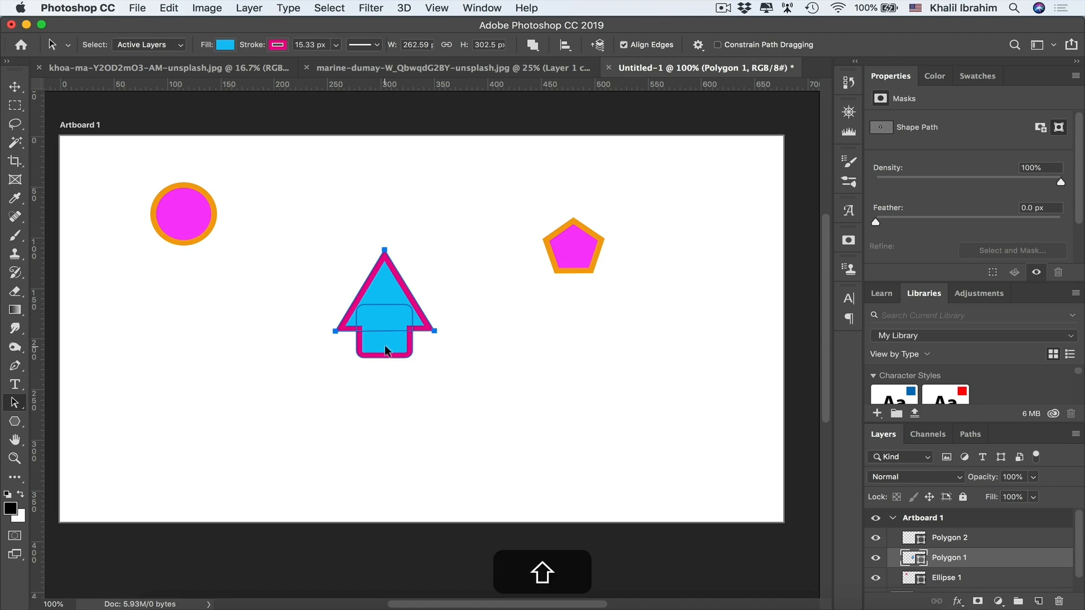
pyautogui.keyDown('shift'); pyautogui.click(385, 350); pyautogui.keyUp('shift')
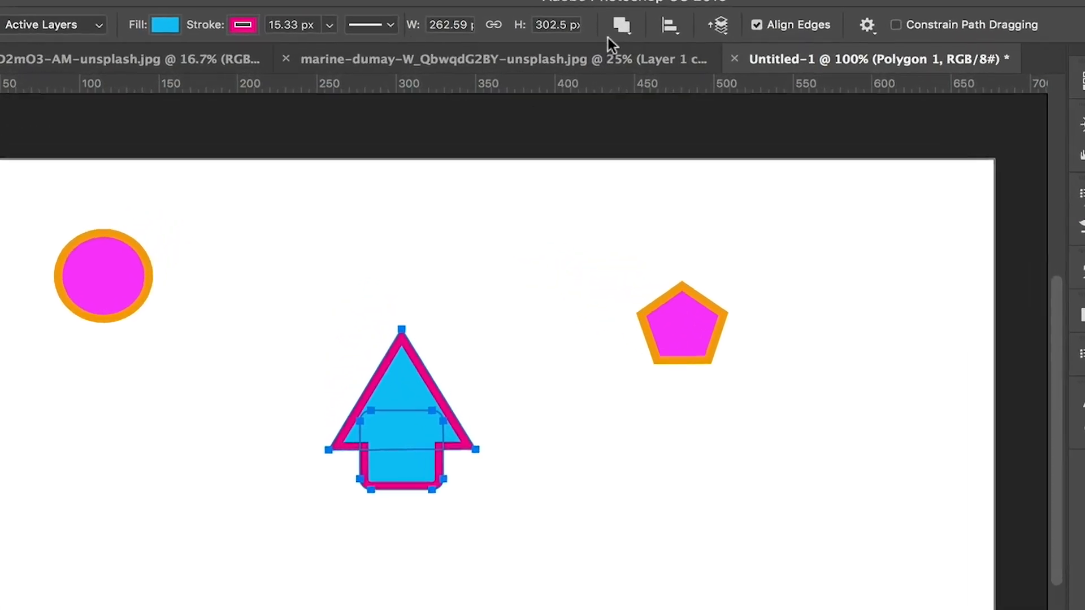
pyautogui.click(533, 44)
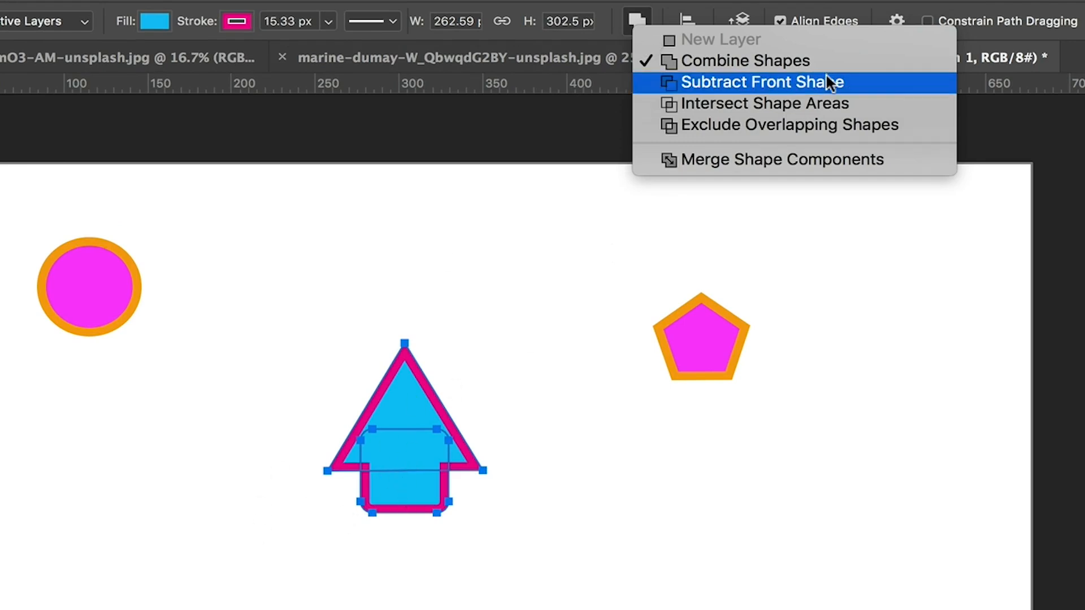
pyautogui.click(784, 106)
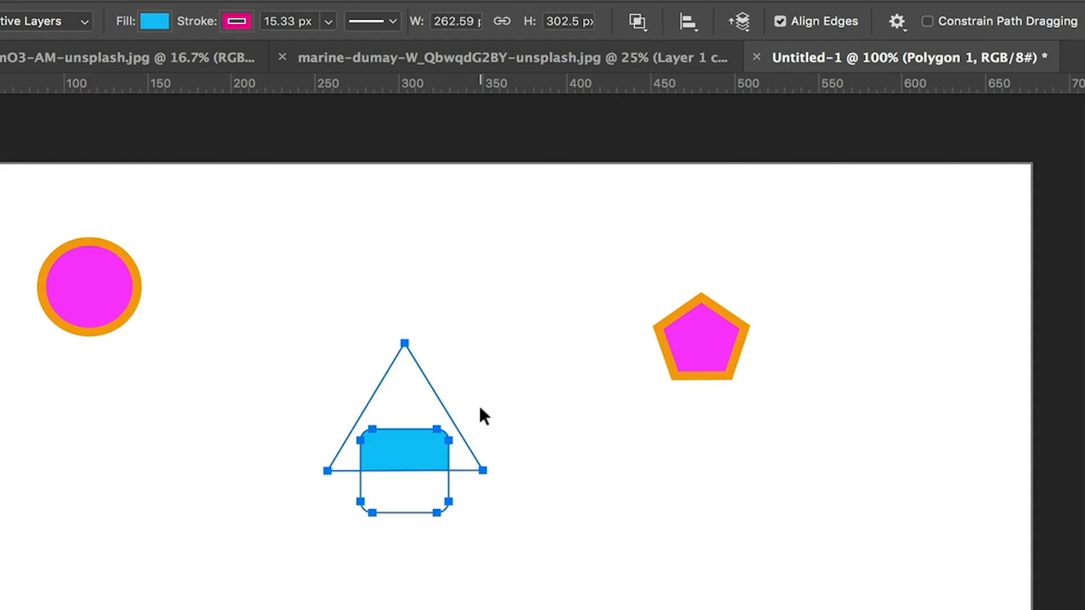
pyautogui.click(634, 28)
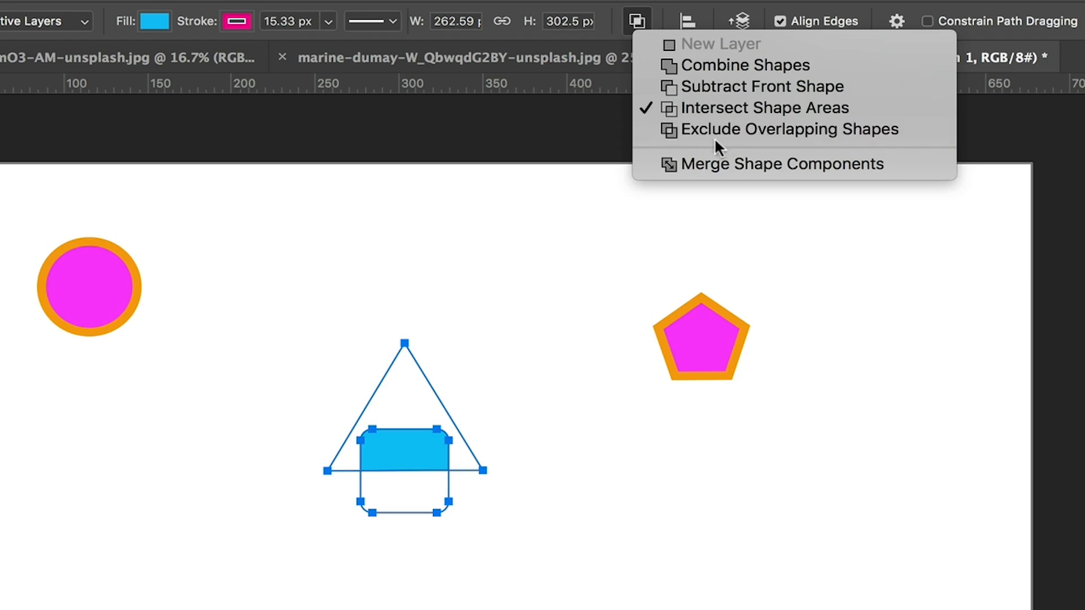
pyautogui.click(733, 131)
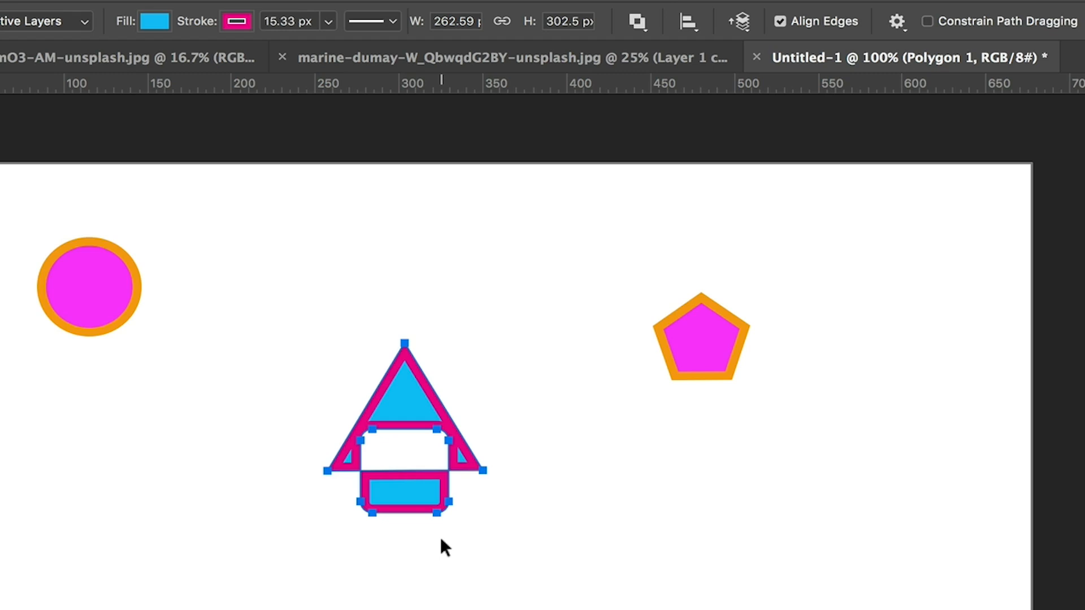
# Remove the rounded square component from the selection and set only the triangle component to Subtract Front Shape.
pyautogui.keyDown('shift'); pyautogui.click(419, 506); pyautogui.keyUp('shift')
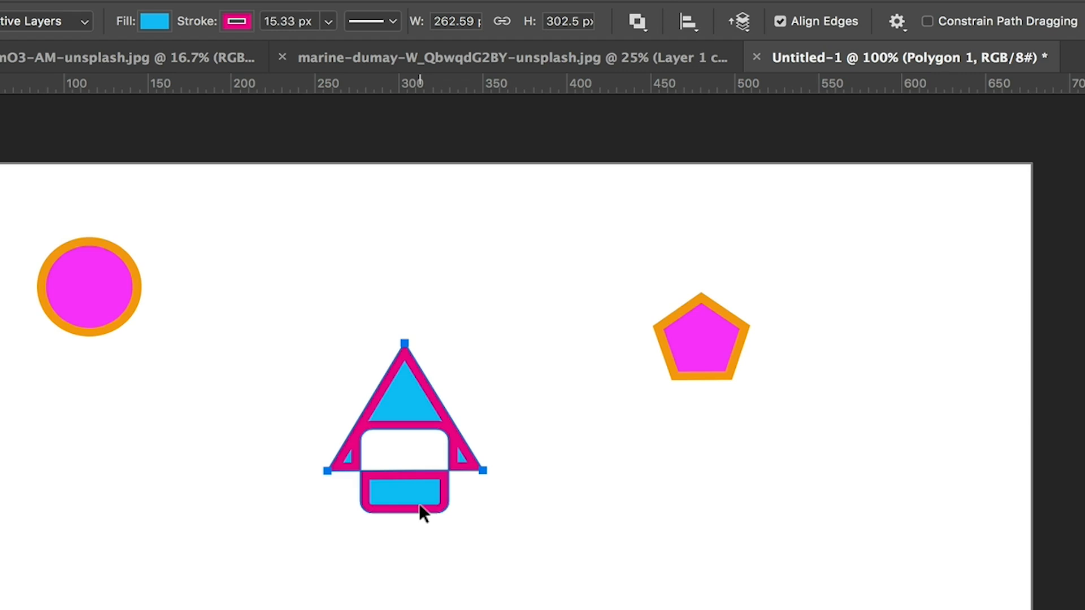
pyautogui.click(644, 22)
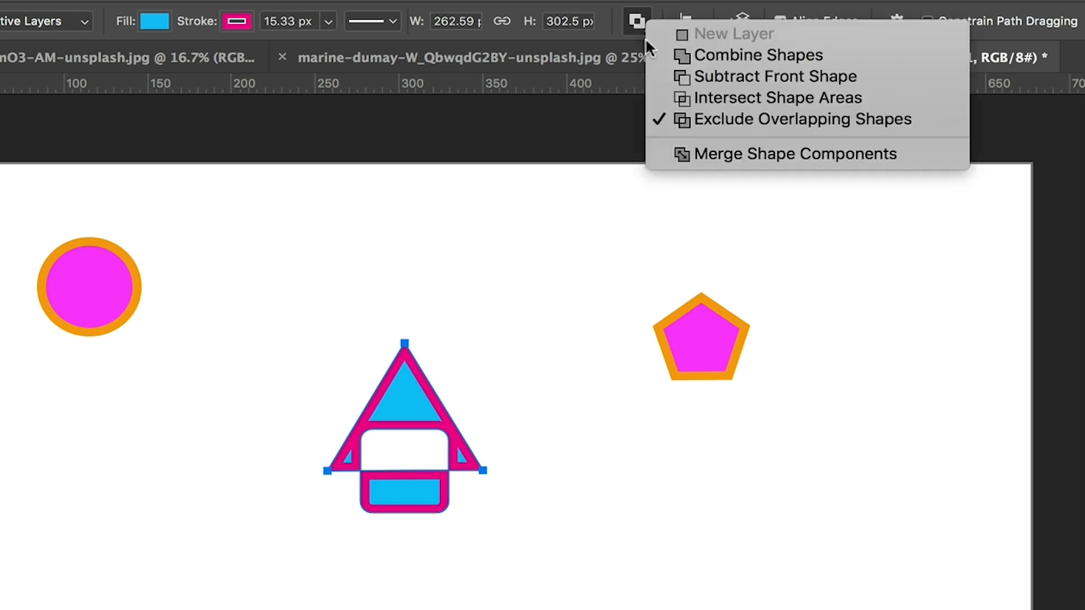
pyautogui.click(723, 76)
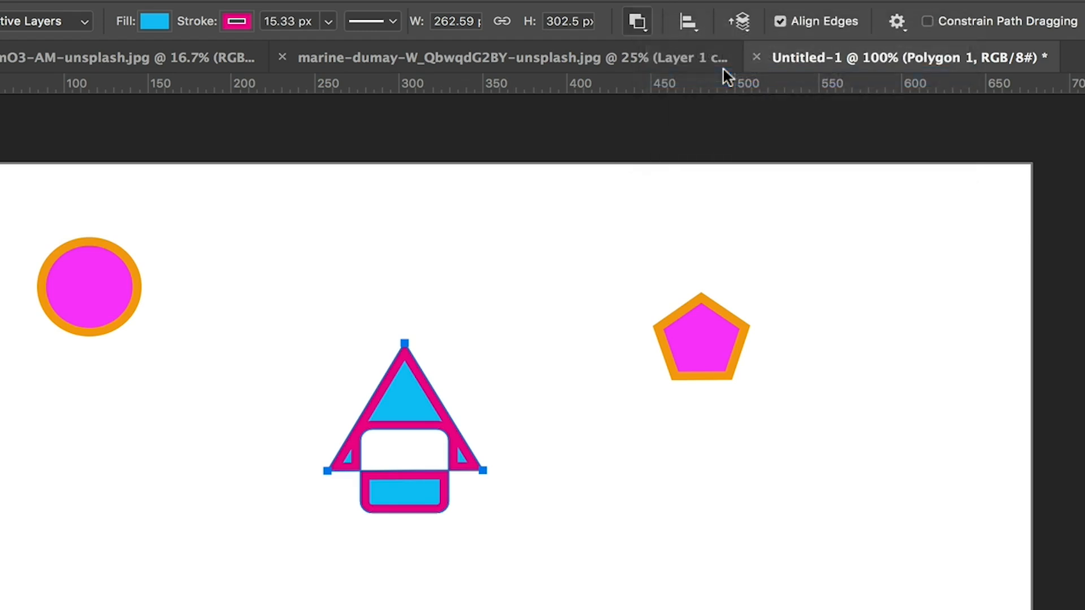
pyautogui.click(572, 293)
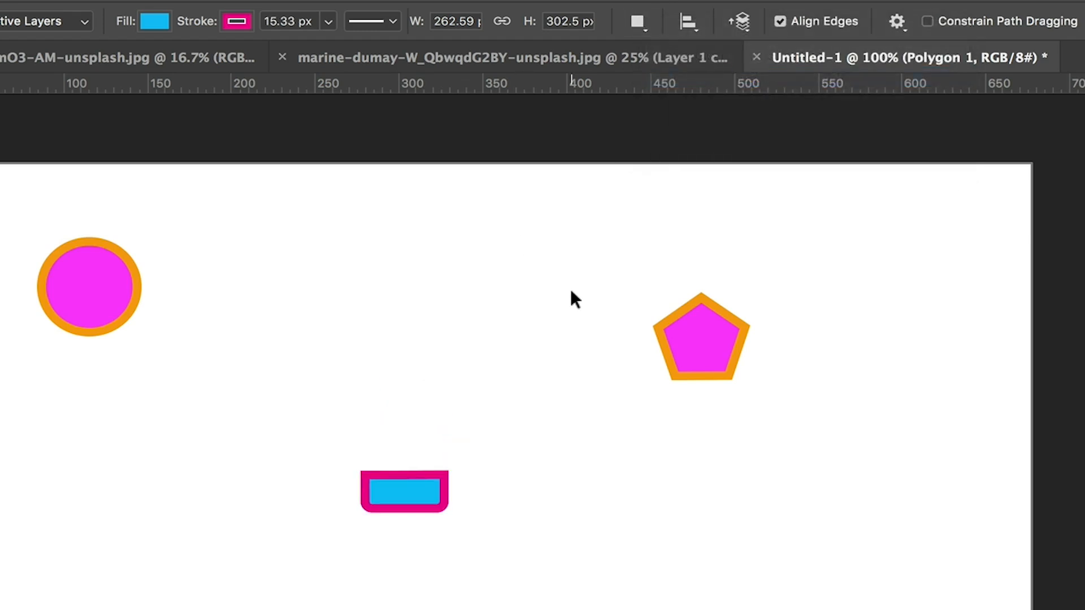
pyautogui.click(386, 460)
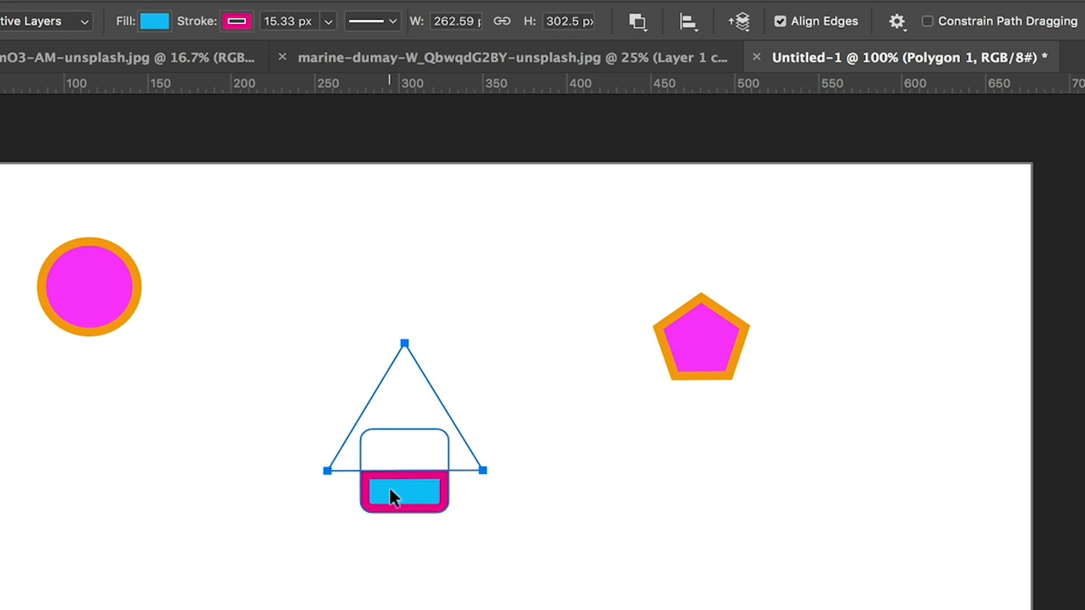
# Set the triangle and rounded square components to Combine Shapes, and merge them into a single regular path.
pyautogui.click(389, 487)
pyautogui.click(636, 23)
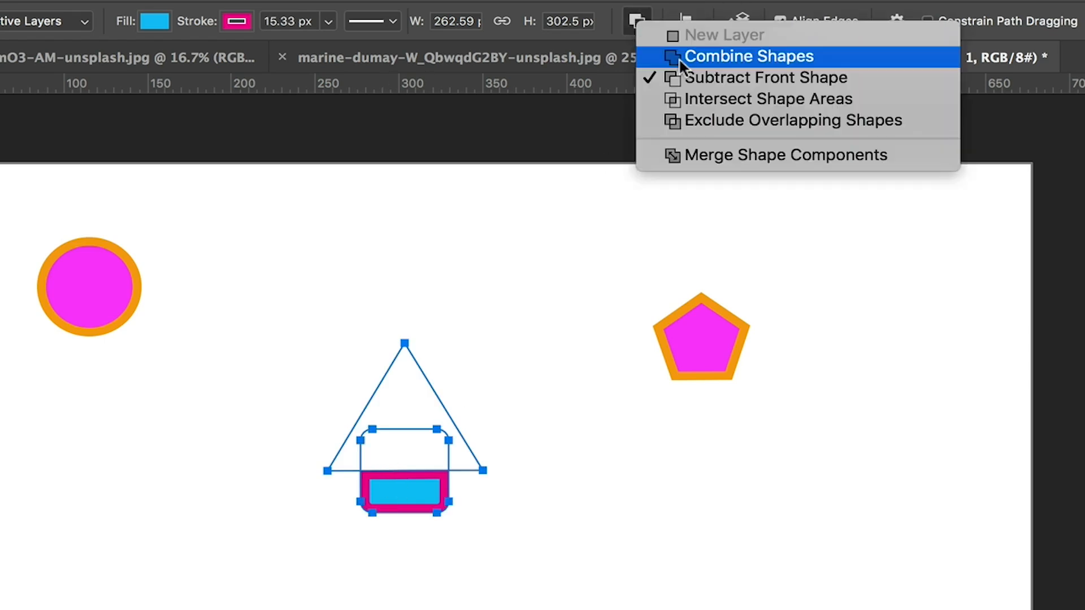
pyautogui.click(679, 57)
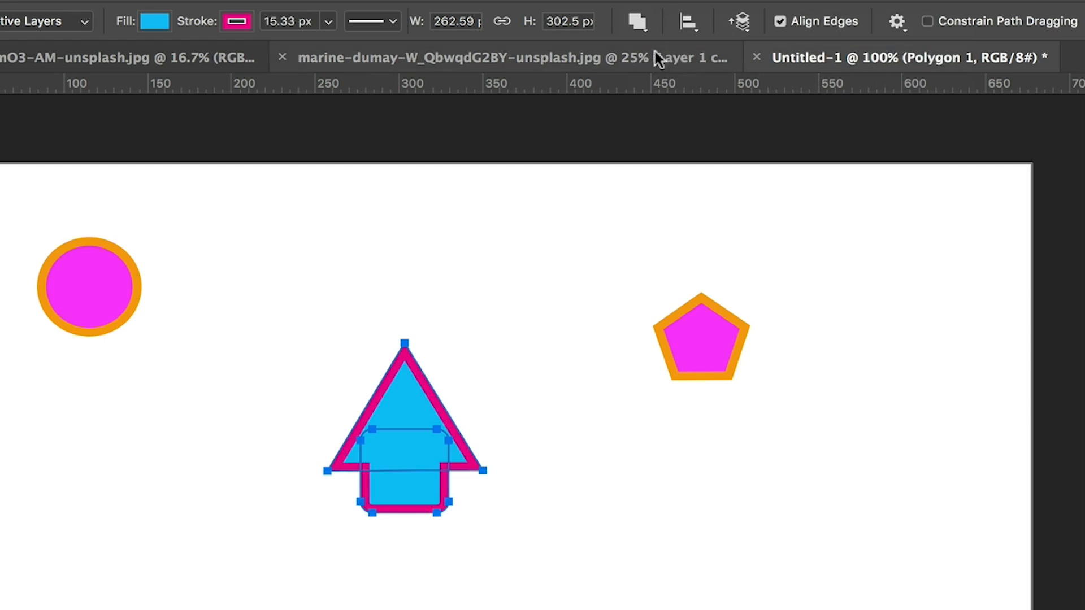
pyautogui.click(641, 21)
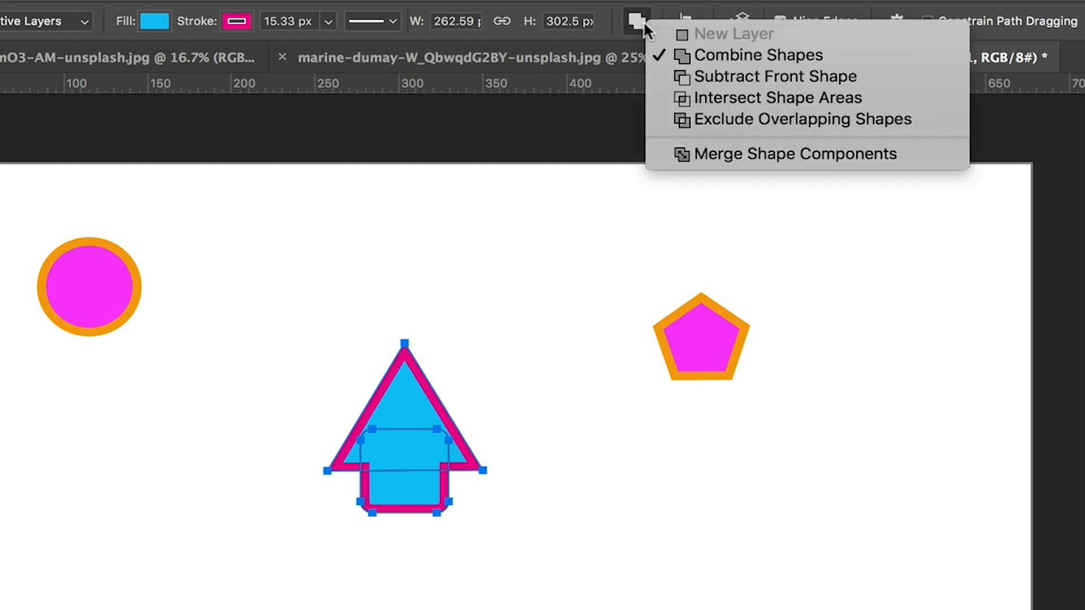
pyautogui.click(704, 151)
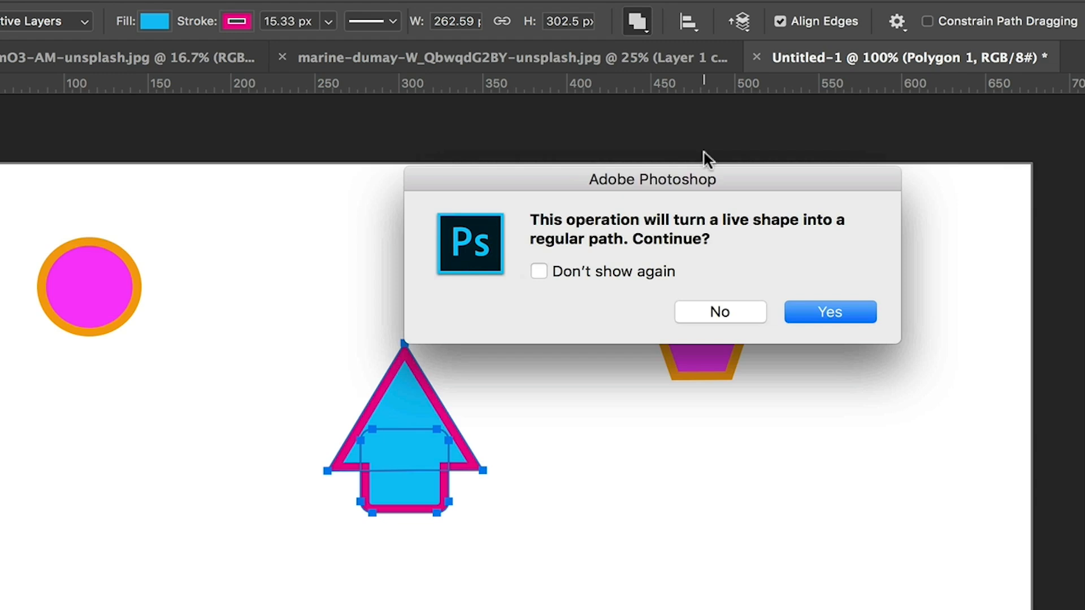
pyautogui.click(831, 312)
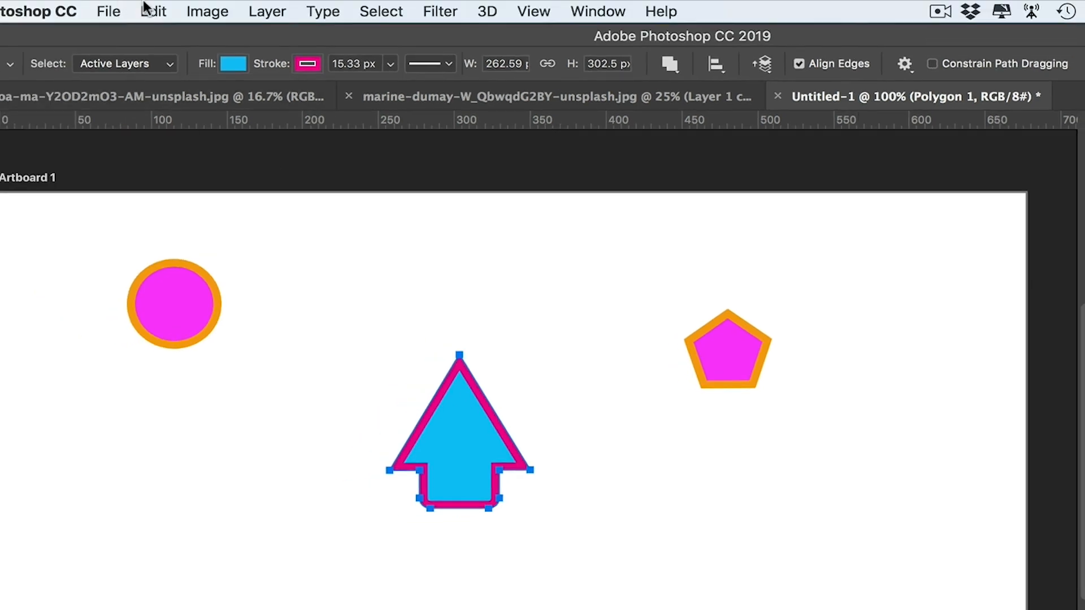
# Define the merged arrow path as a custom shape named "wide arrow".
pyautogui.click(146, 8)
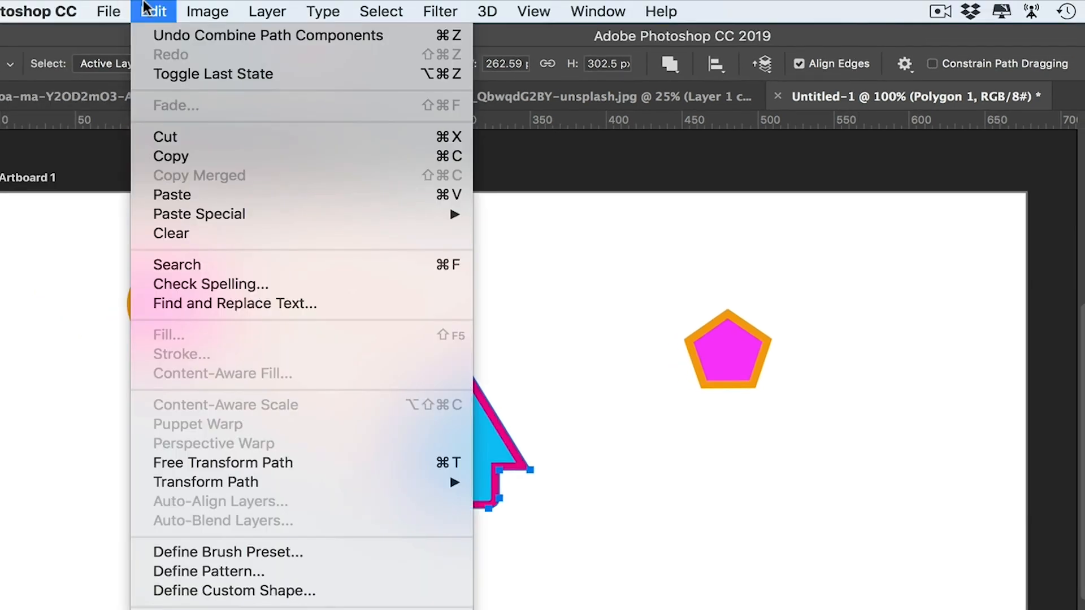
pyautogui.click(202, 591)
pyautogui.write('wide arrow')
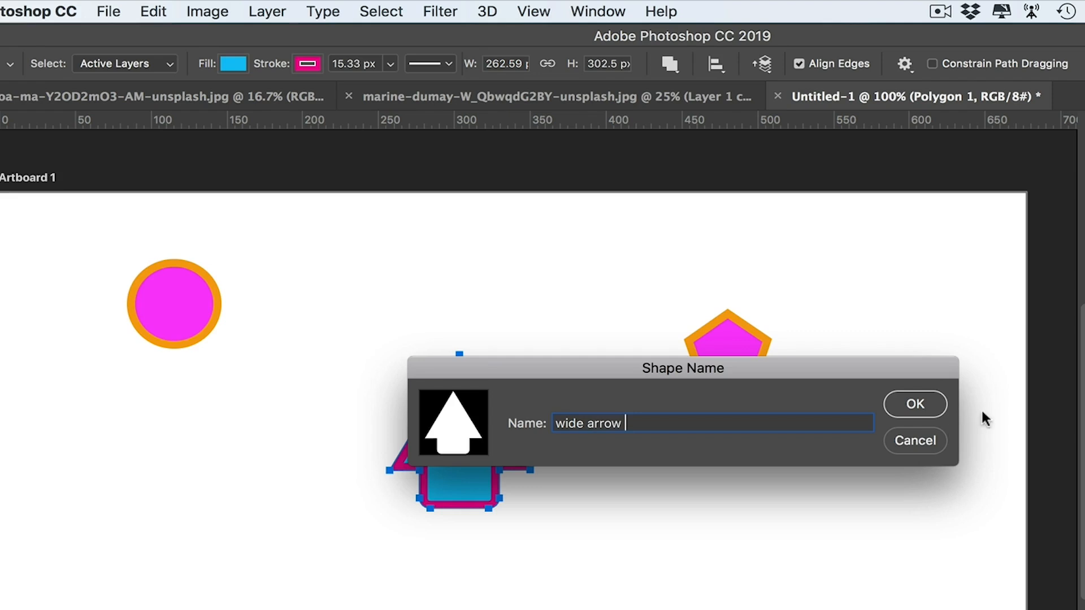
pyautogui.click(913, 411)
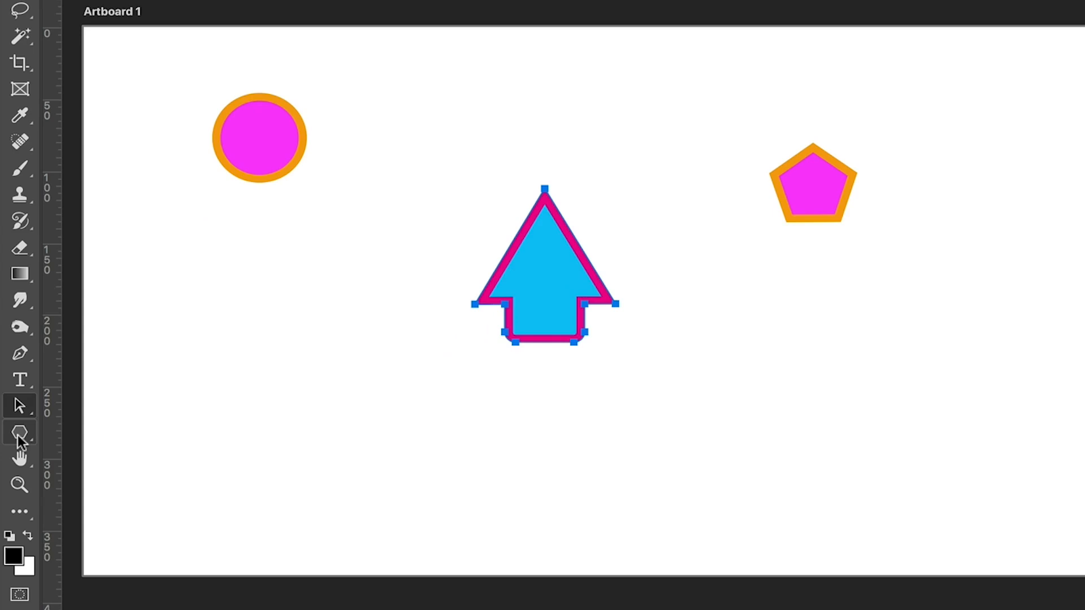
# Draw the saved wide arrow with the Custom Shape tool below the circle, about 301 px wide and 337 px high.
pyautogui.click(19, 433)
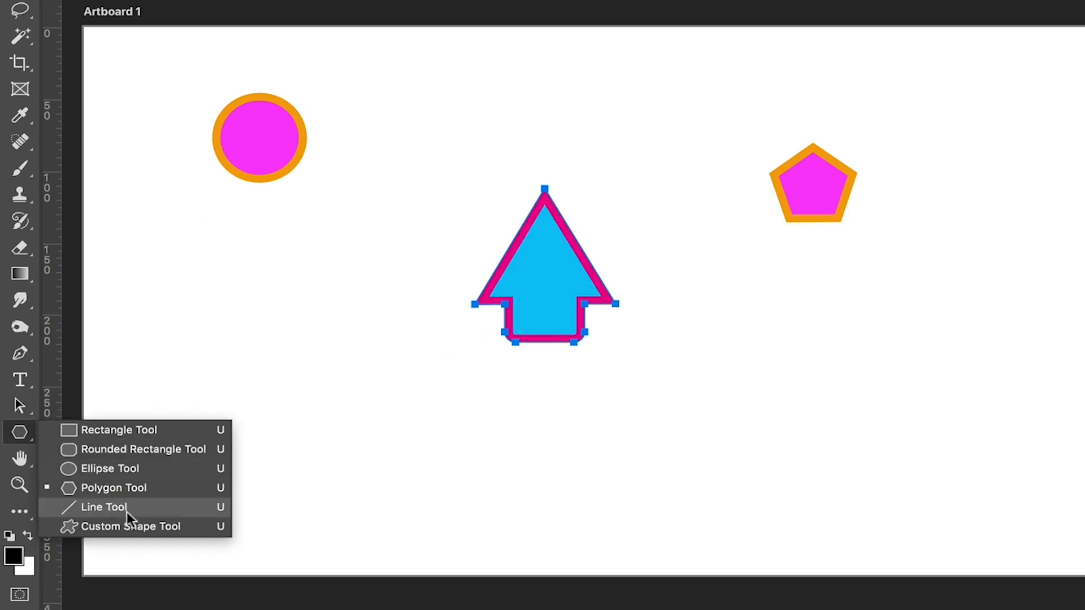
pyautogui.click(134, 526)
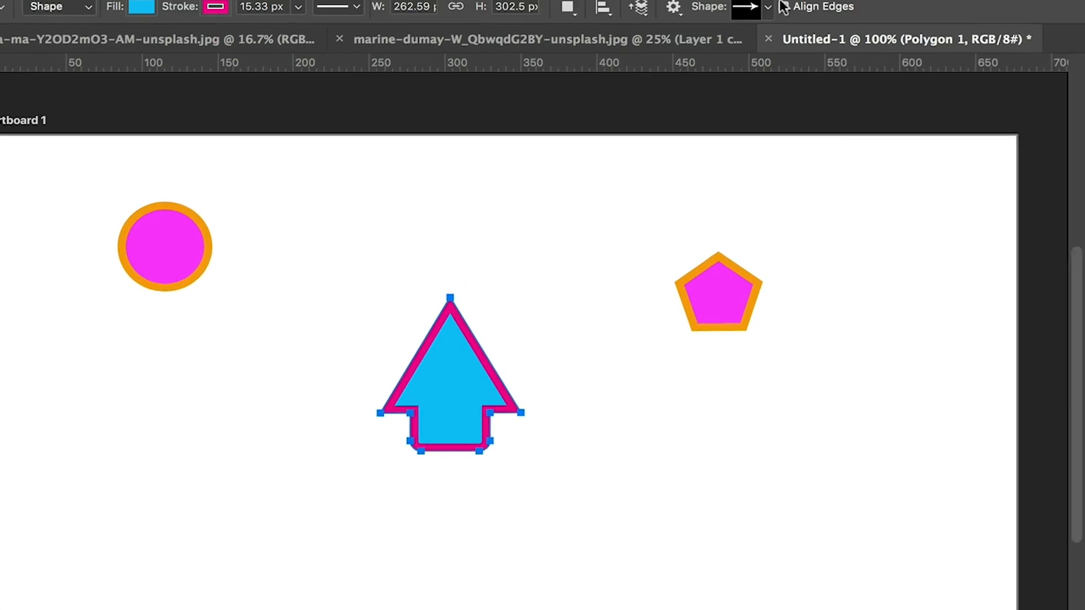
pyautogui.click(770, 13)
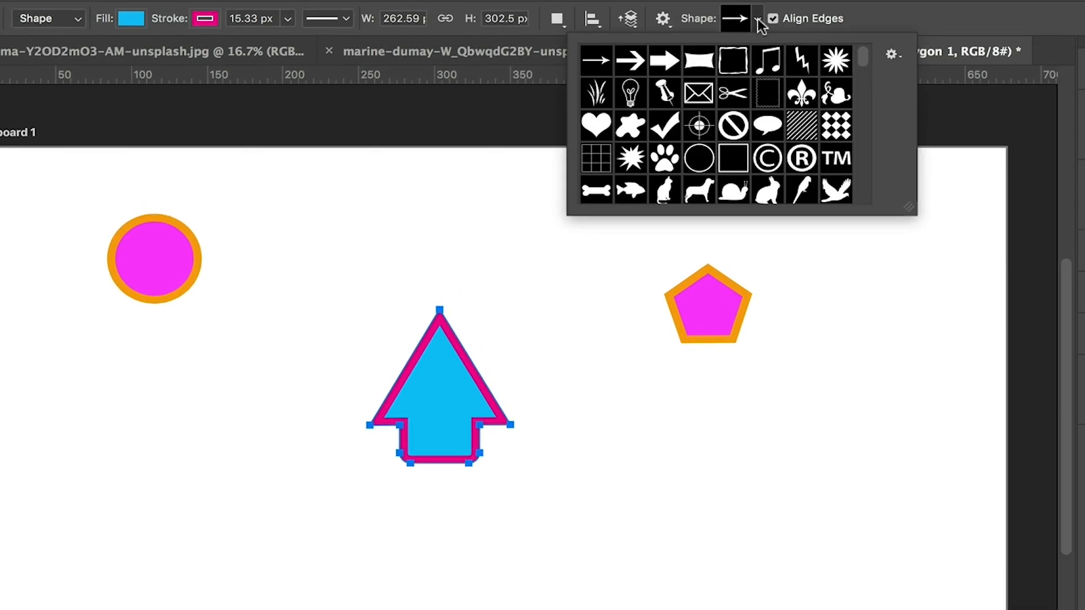
pyautogui.click(892, 54)
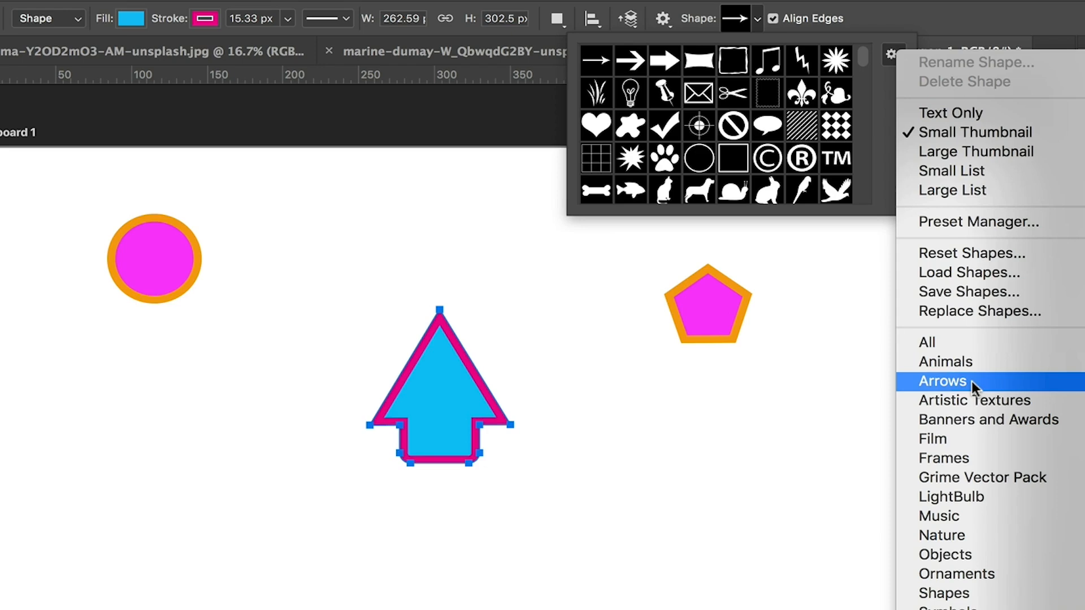
pyautogui.click(862, 56)
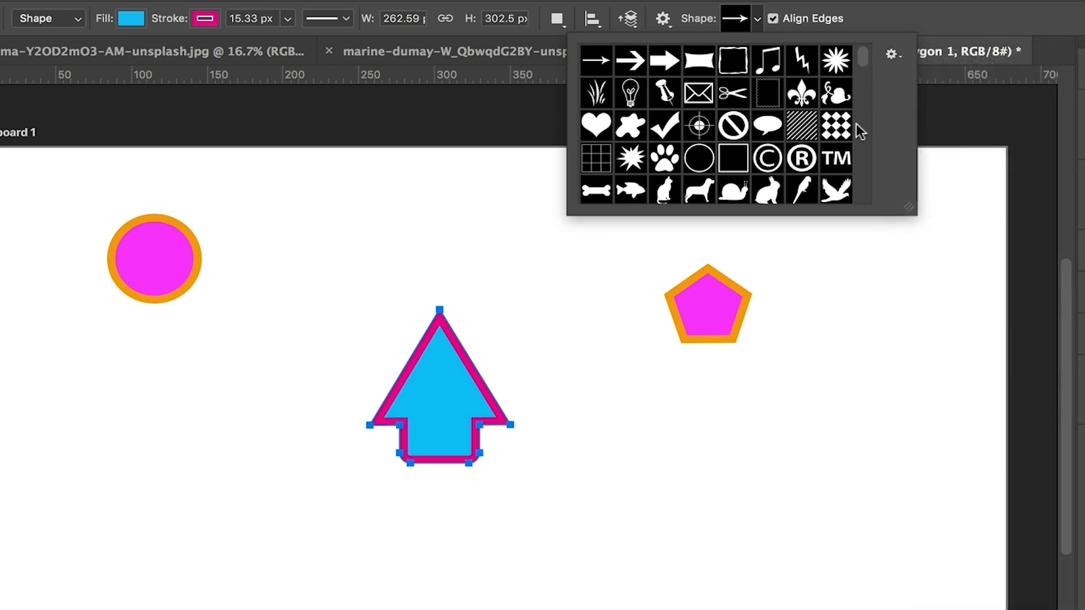
pyautogui.moveTo(860, 52); pyautogui.dragTo(861, 198)
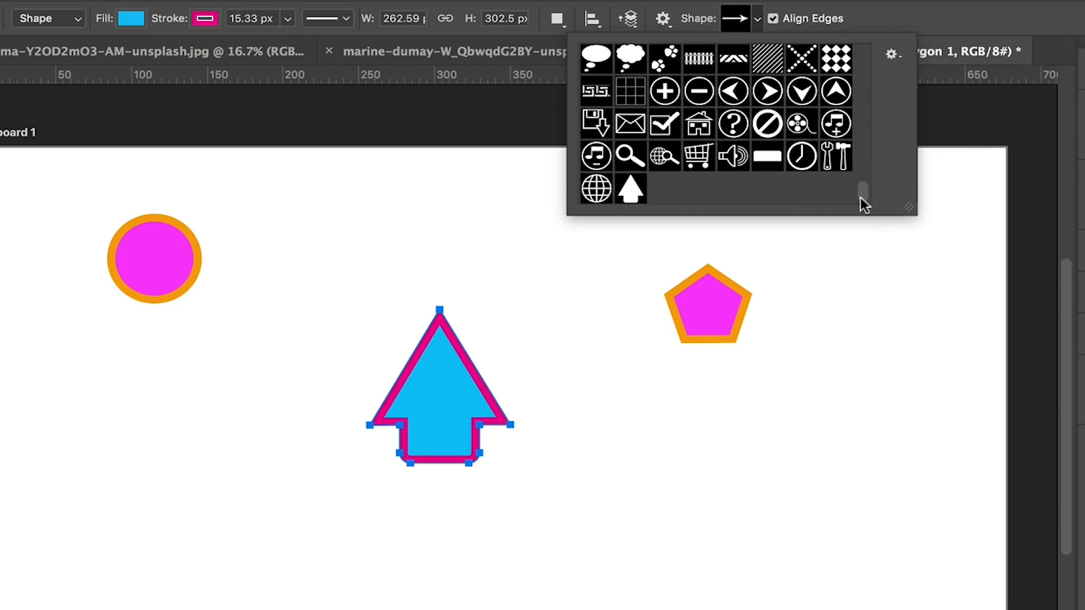
pyautogui.click(633, 192)
pyautogui.click(254, 361)
pyautogui.moveTo(273, 347)
pyautogui.mouseDown()
pyautogui.moveTo(101, 543)
pyautogui.moveTo(157, 460)
pyautogui.moveTo(112, 518)
pyautogui.mouseUp()
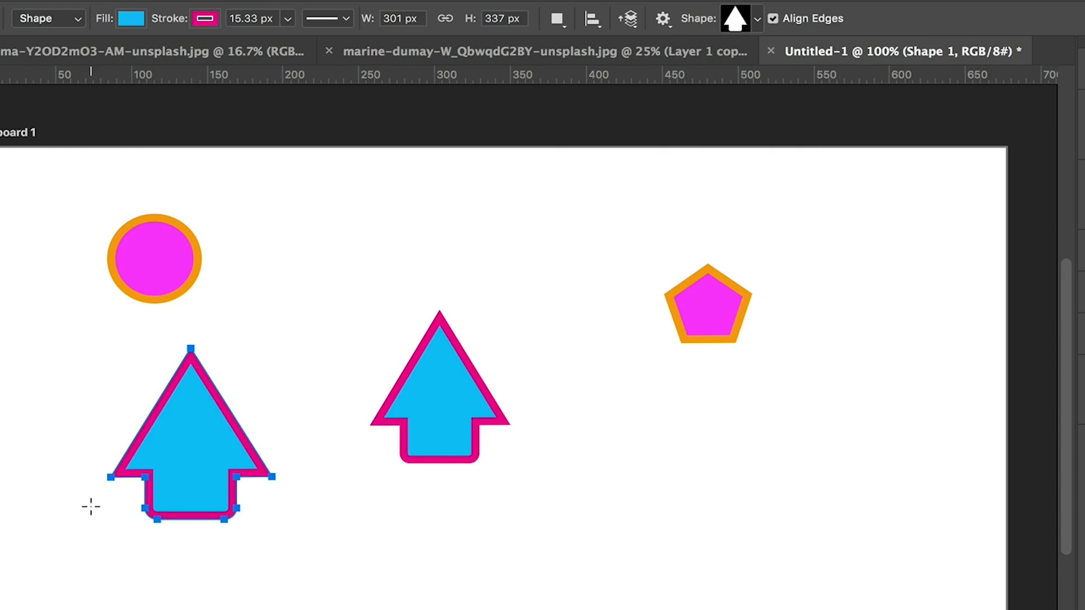
# Draw a thought bubble custom shape below the pentagon, about 346 px wide and 397 px high.
pyautogui.click(757, 19)
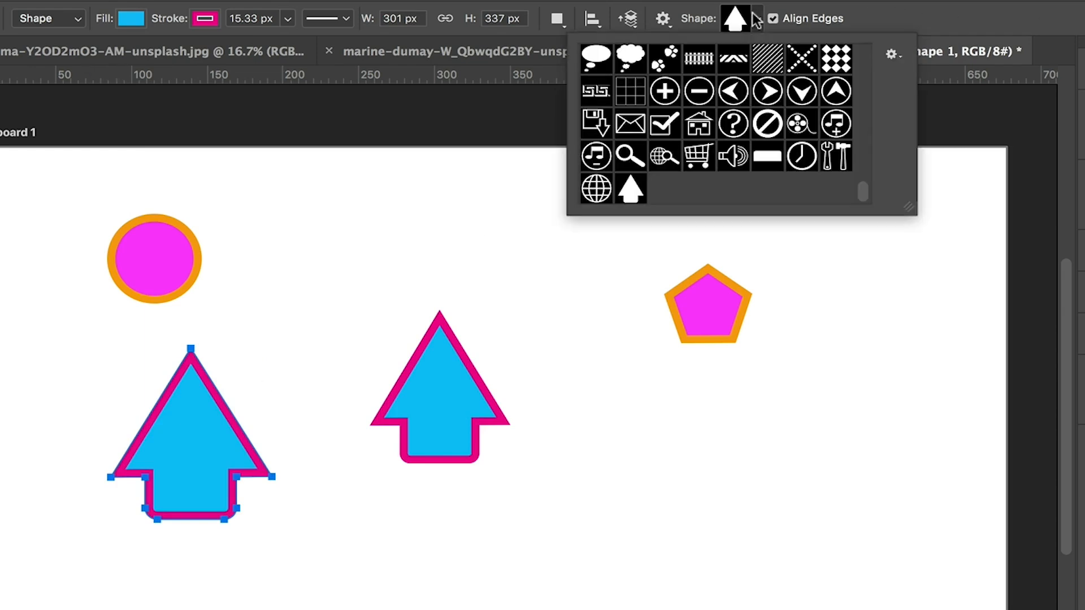
pyautogui.click(637, 57)
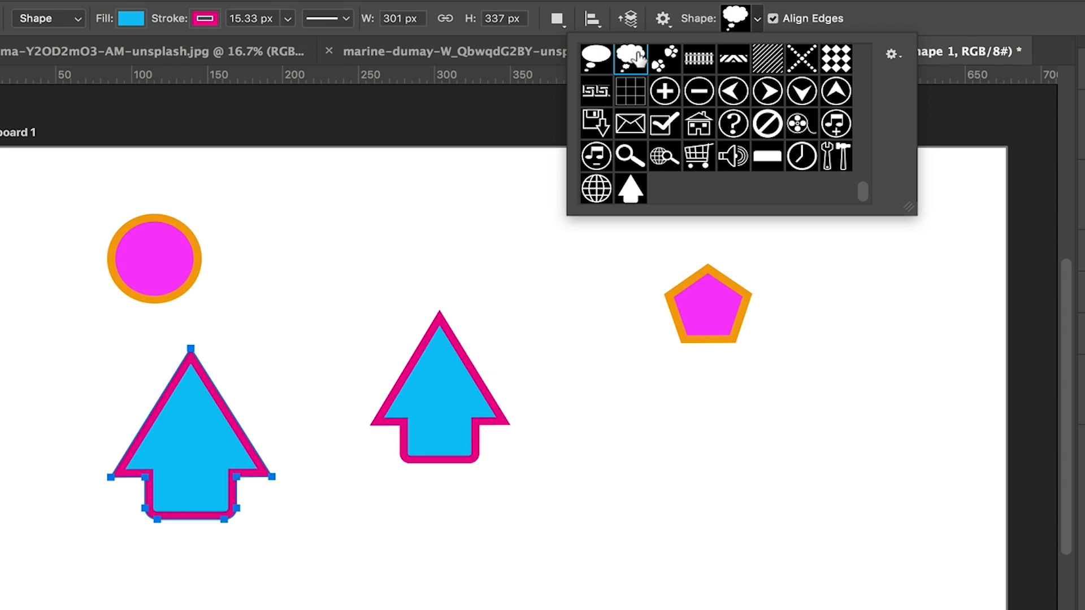
pyautogui.click(584, 573)
pyautogui.moveTo(583, 573); pyautogui.dragTo(765, 371)
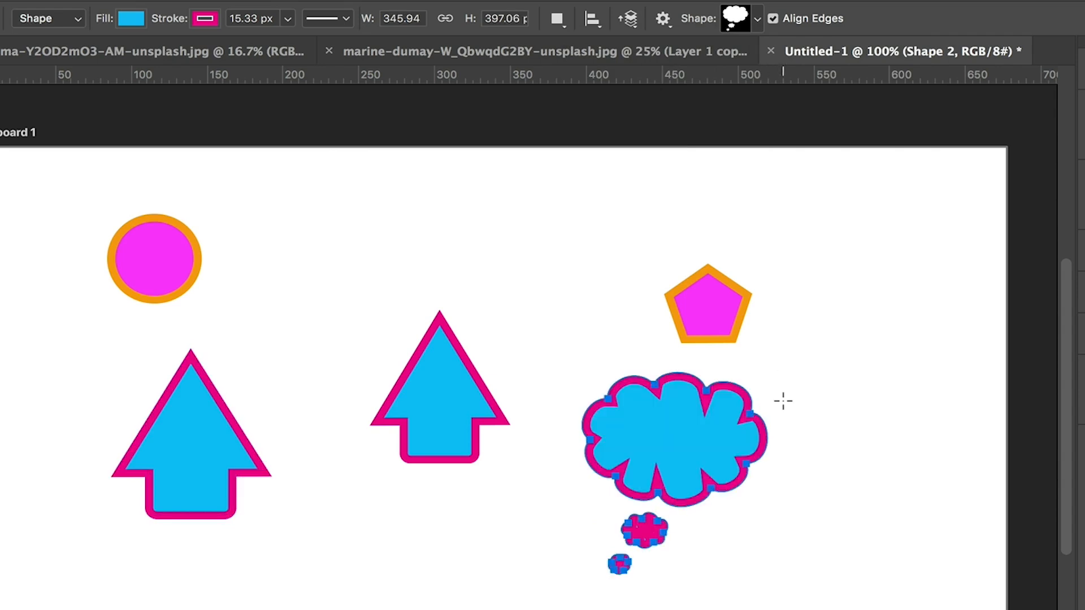
# Reduce the thought bubble's stroke width to 3.15 px and deselect the shape.
pyautogui.click(285, 19)
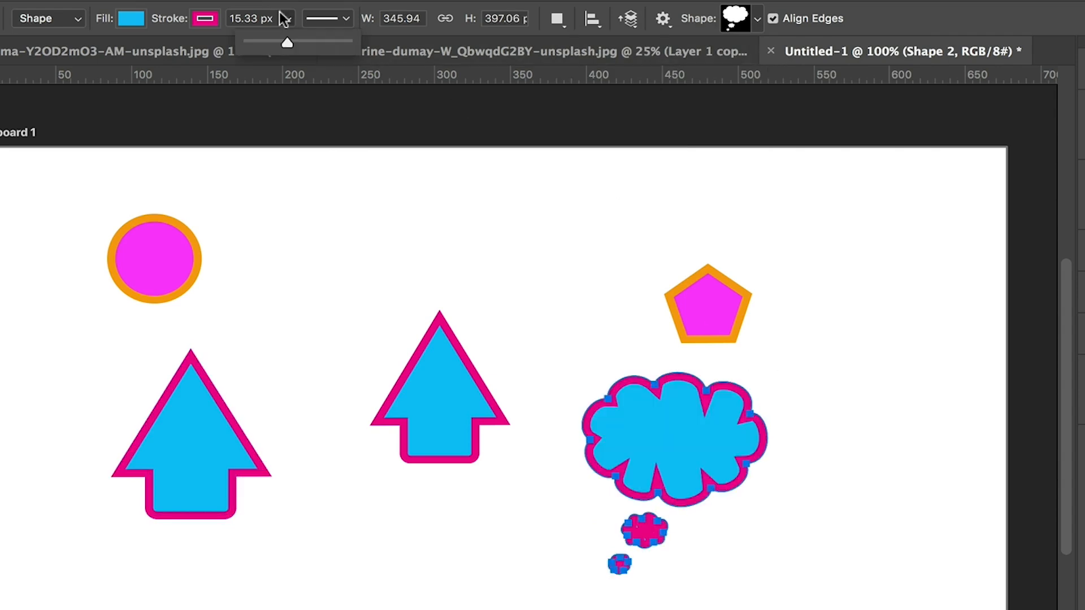
pyautogui.moveTo(282, 40); pyautogui.dragTo(282, 40)
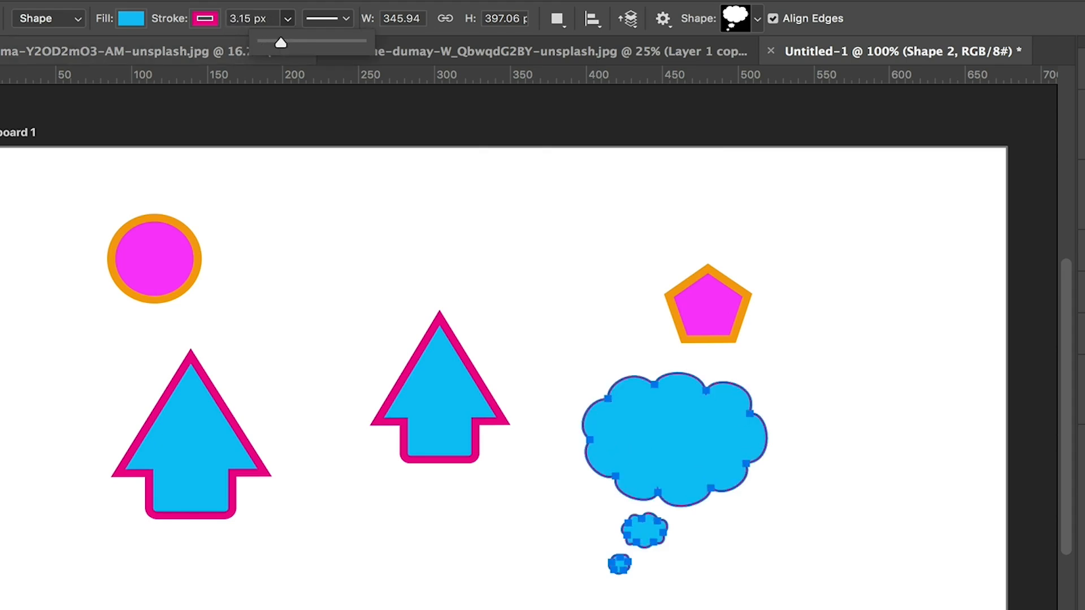
pyautogui.press('v')
pyautogui.click(906, 379)
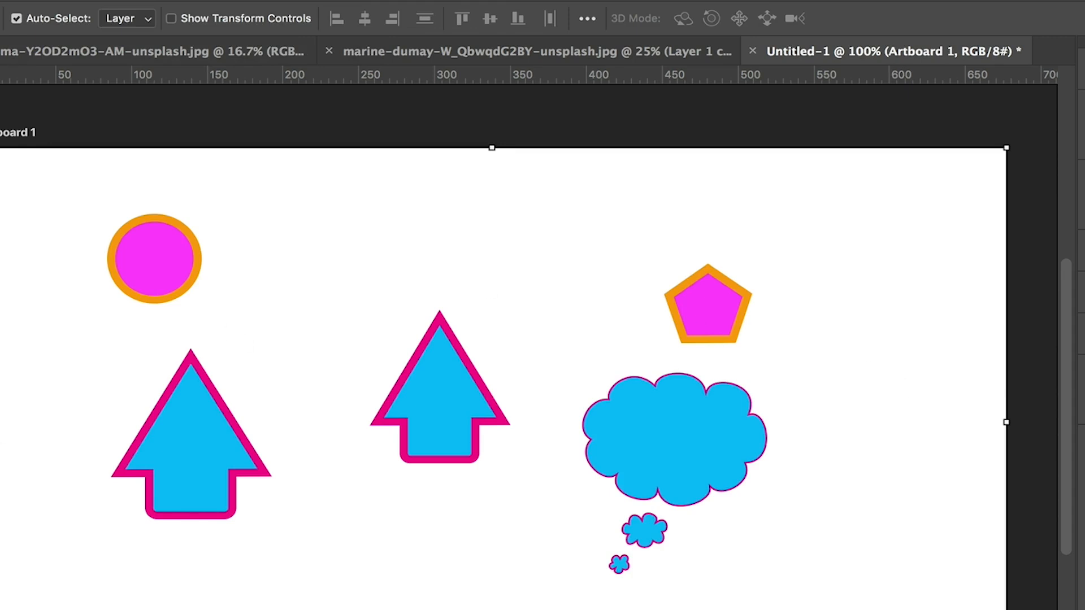
# Activate the Path Selection tool and check its layer selection options, keeping Active Layers.
pyautogui.click(22, 526)
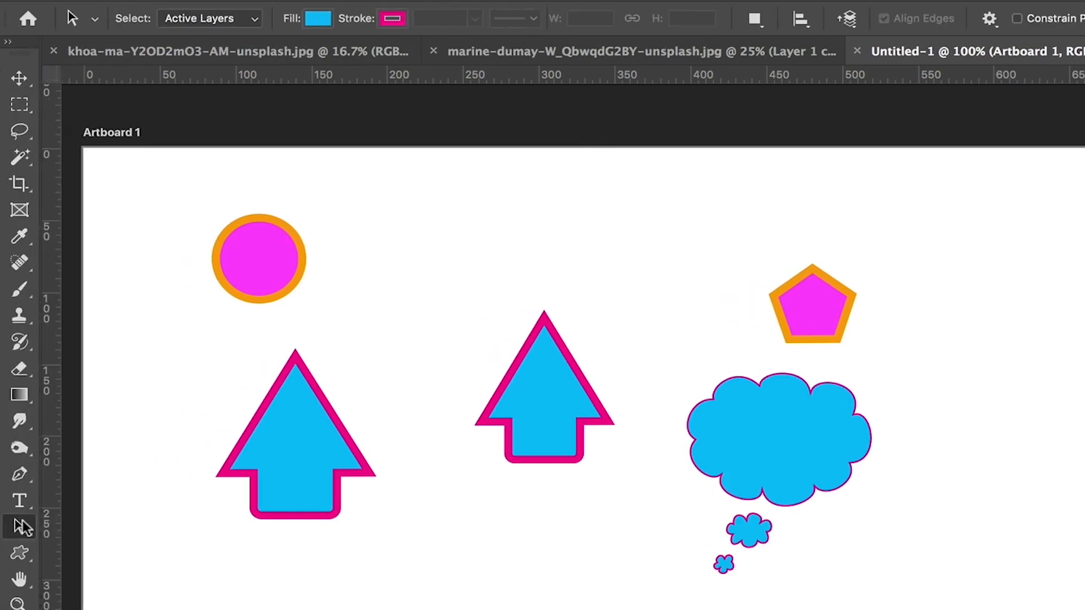
pyautogui.click(22, 527)
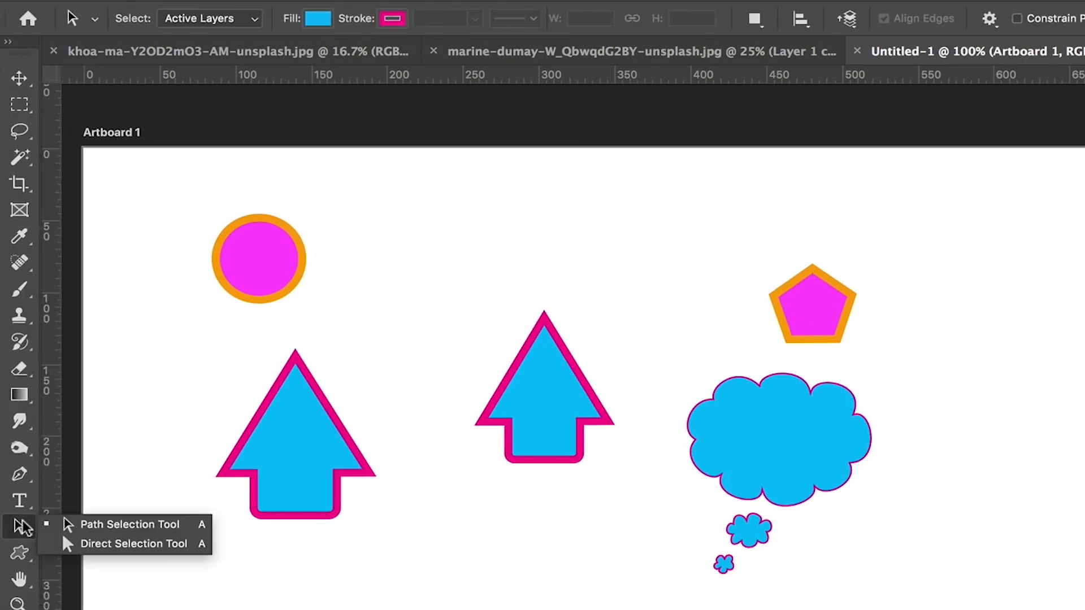
pyautogui.click(85, 527)
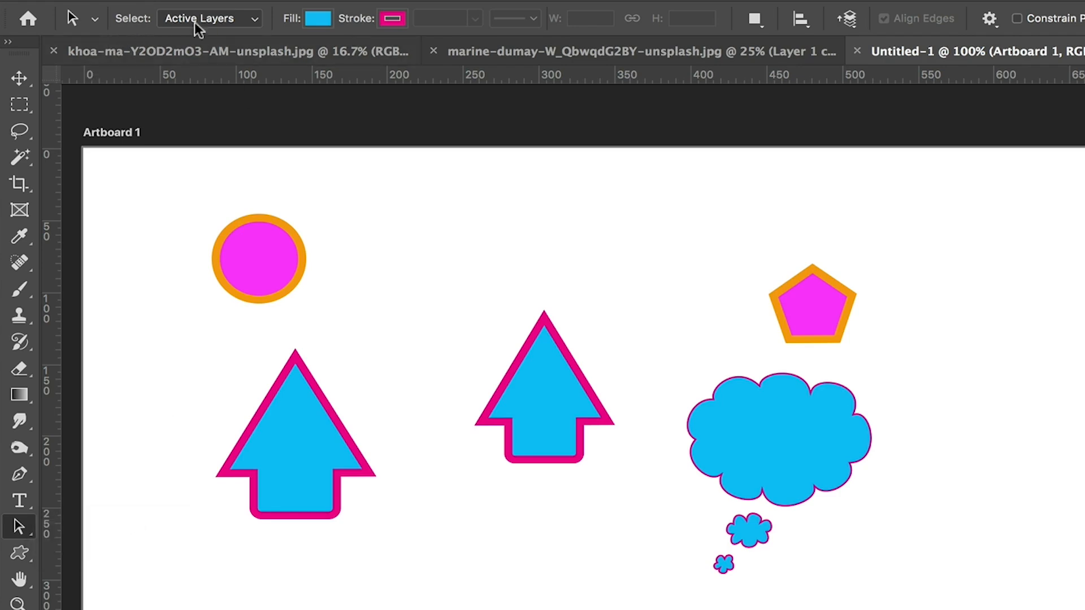
pyautogui.click(228, 19)
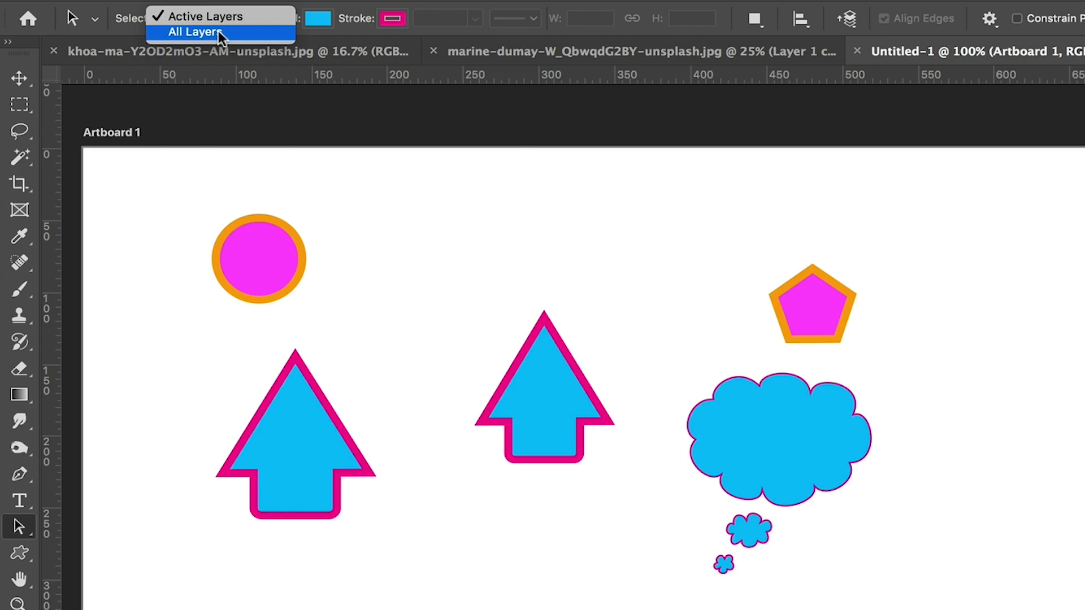
pyautogui.click(426, 244)
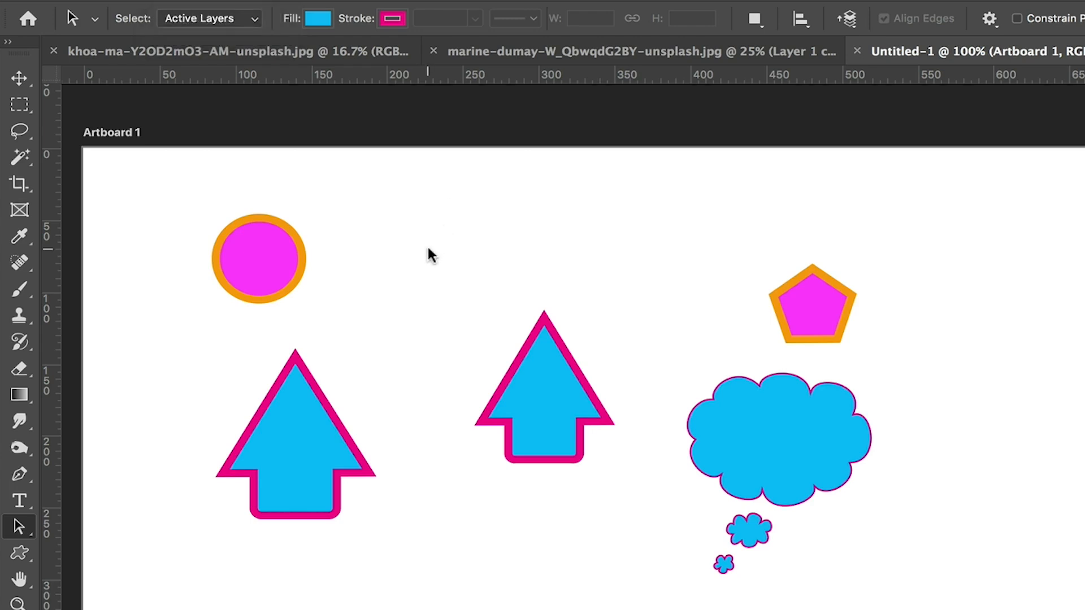